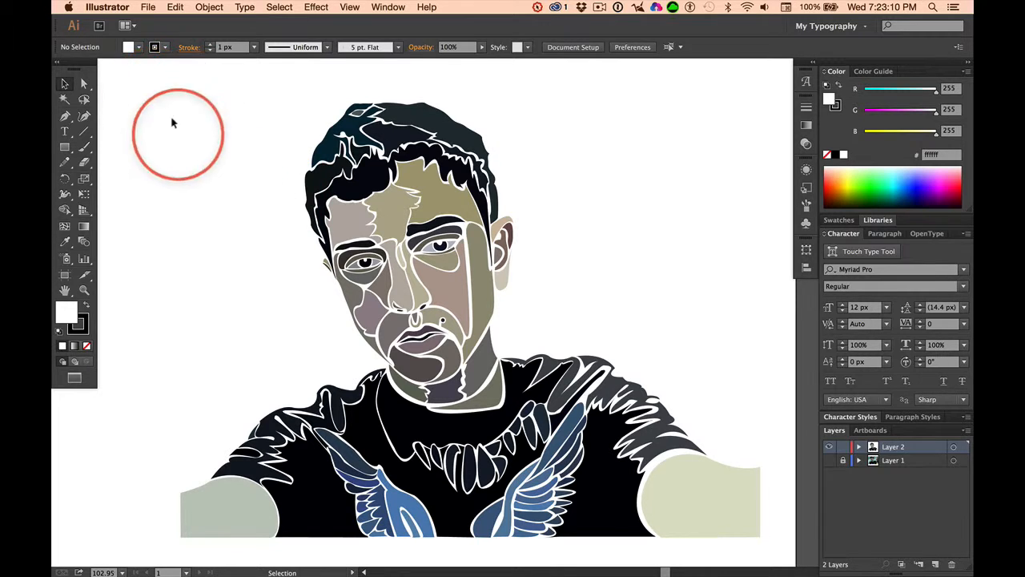
Step: Select all the paths of the vector portrait and copy them
drag(166, 104, 766, 542)
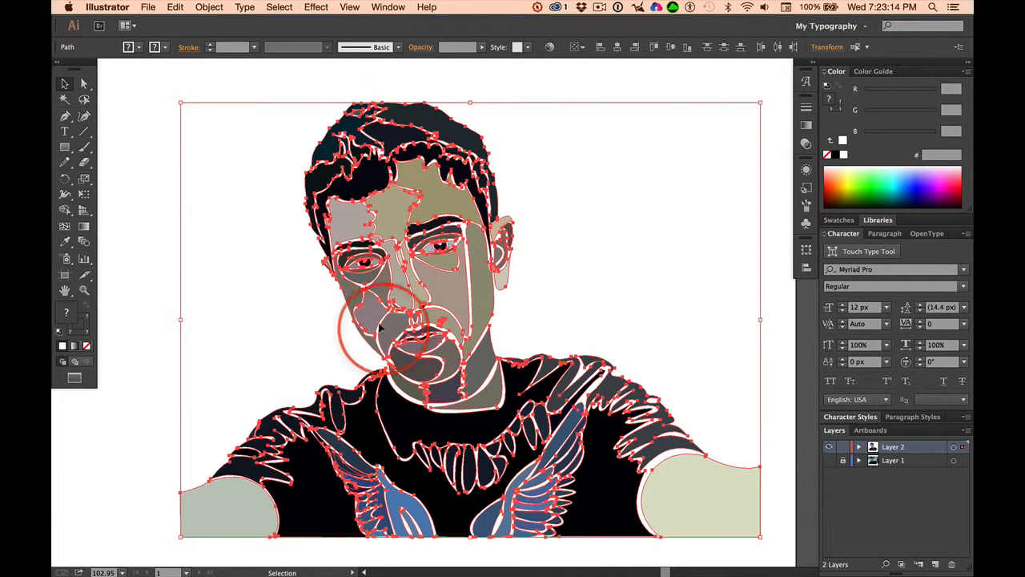
click(151, 194)
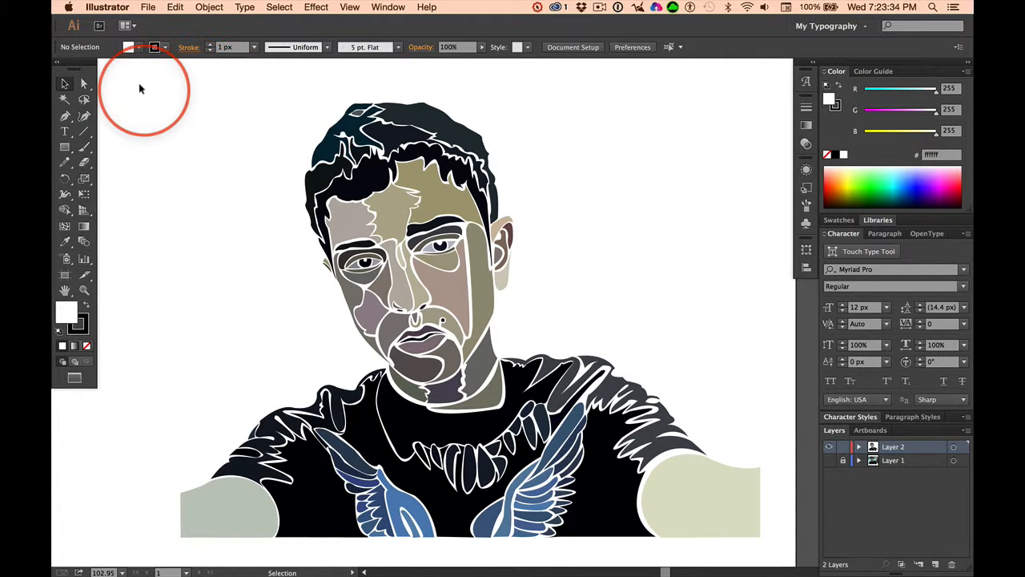
drag(132, 83, 771, 545)
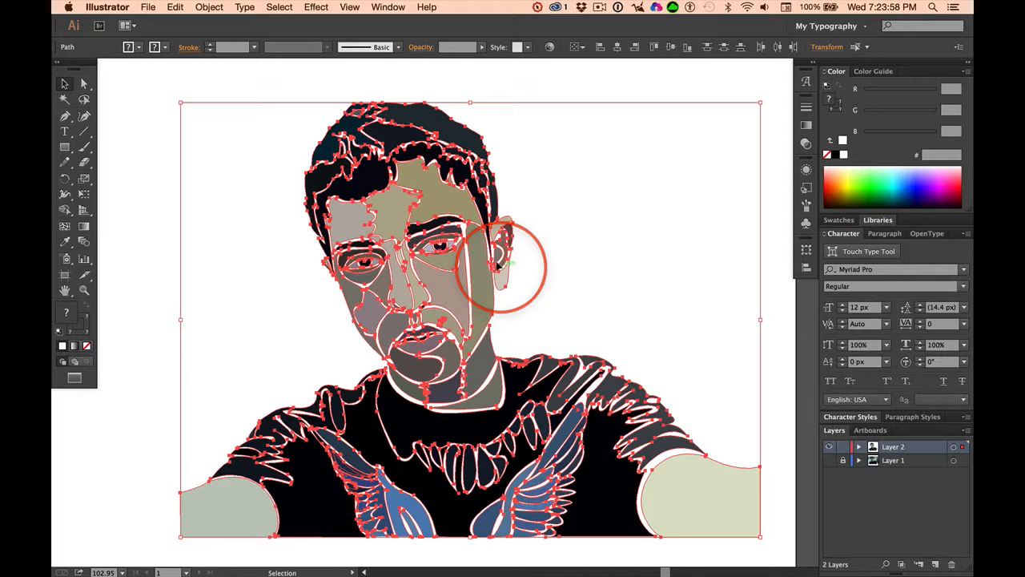
key(super+c)
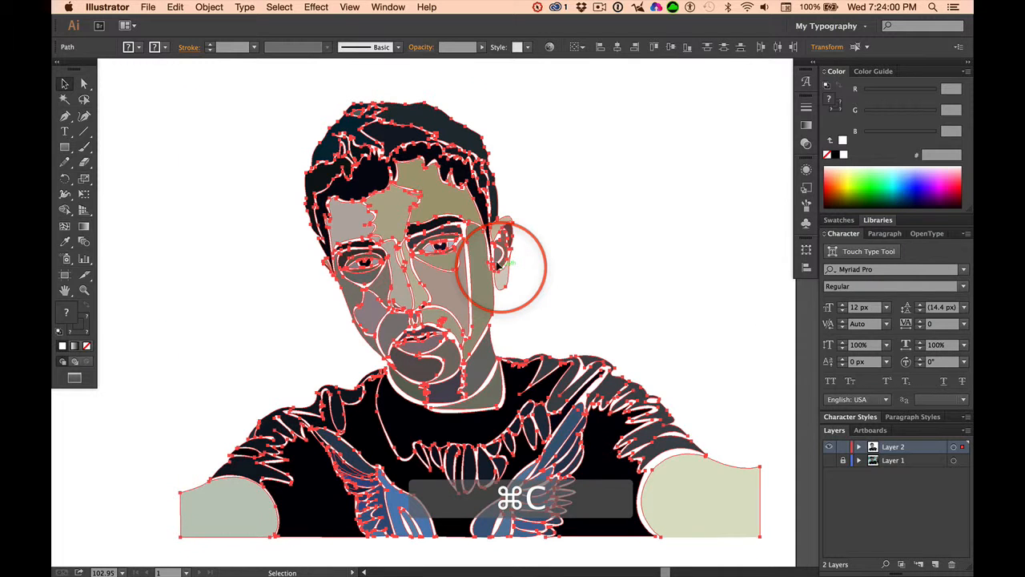
Step: Switch to Photoshop and create a new RGB document from the Clipboard preset, 879 × 659 pixels at 72 pixels/inch with a white background
key(super+Tab)
key(super+Tab)
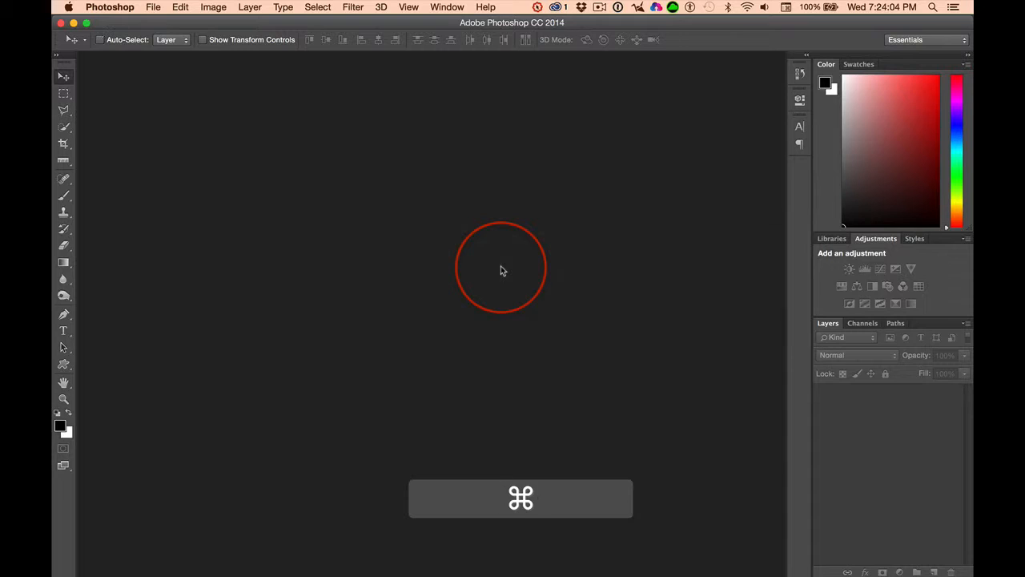
key(super+n)
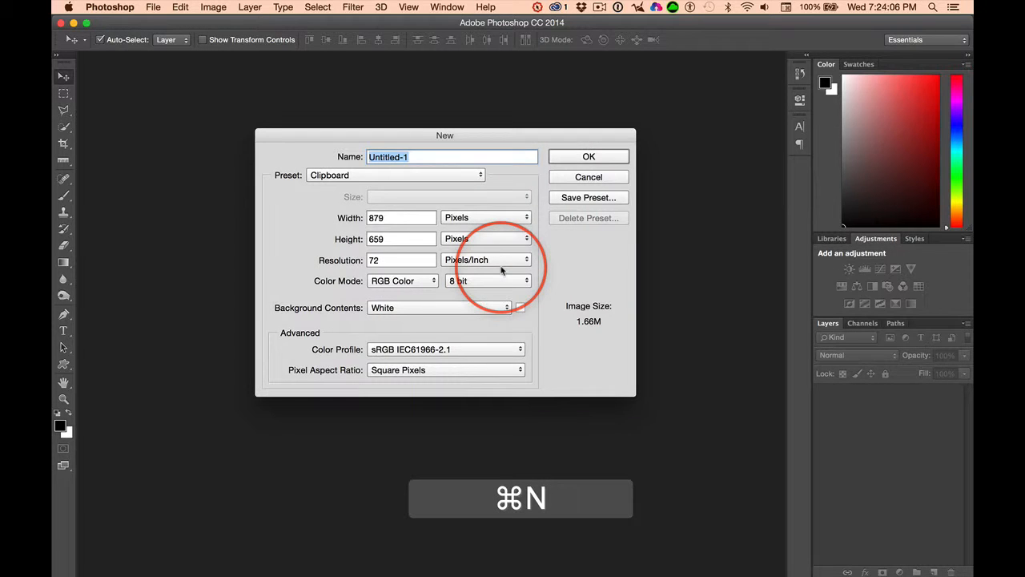
key(Return)
Step: Paste the portrait as a Smart Object, nudge it down 2 px and place it on the canvas
key(super+v)
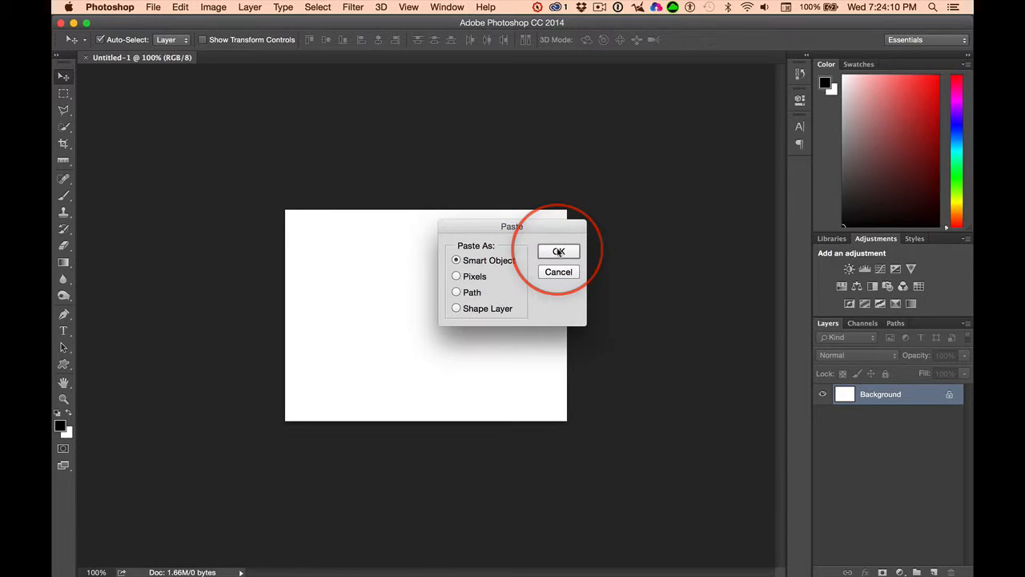
click(558, 252)
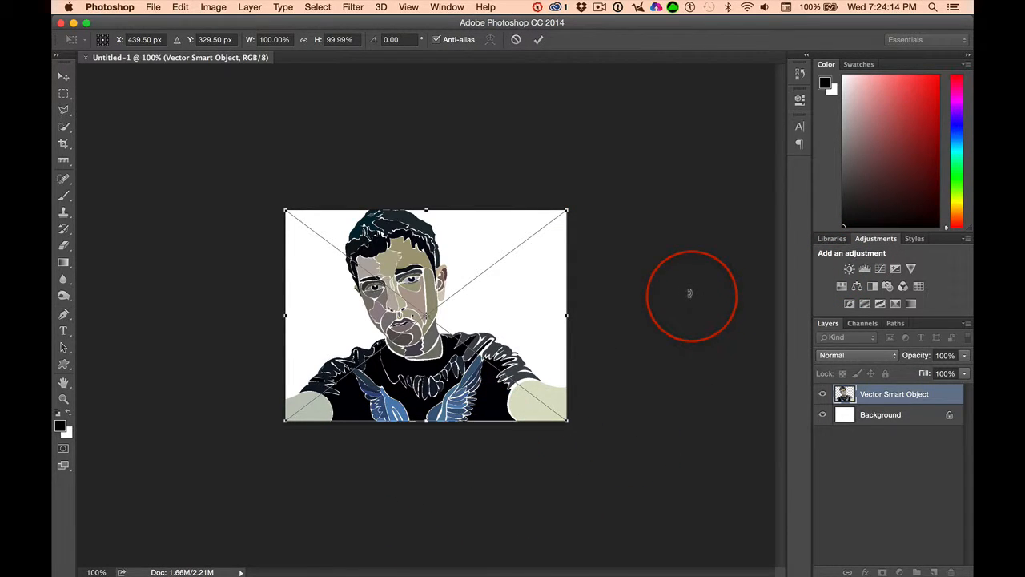
key(Down)
key(Down)
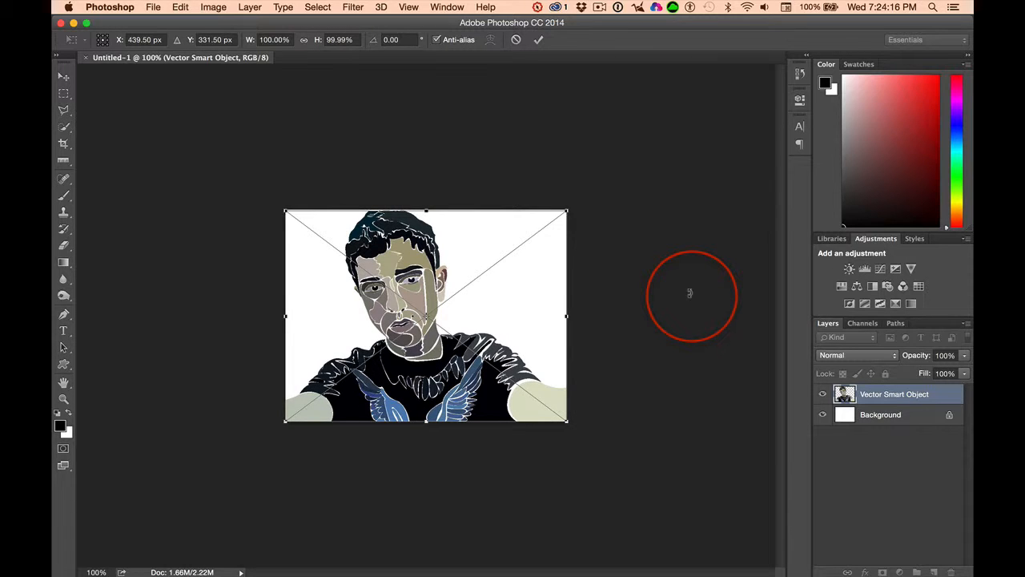
click(716, 290)
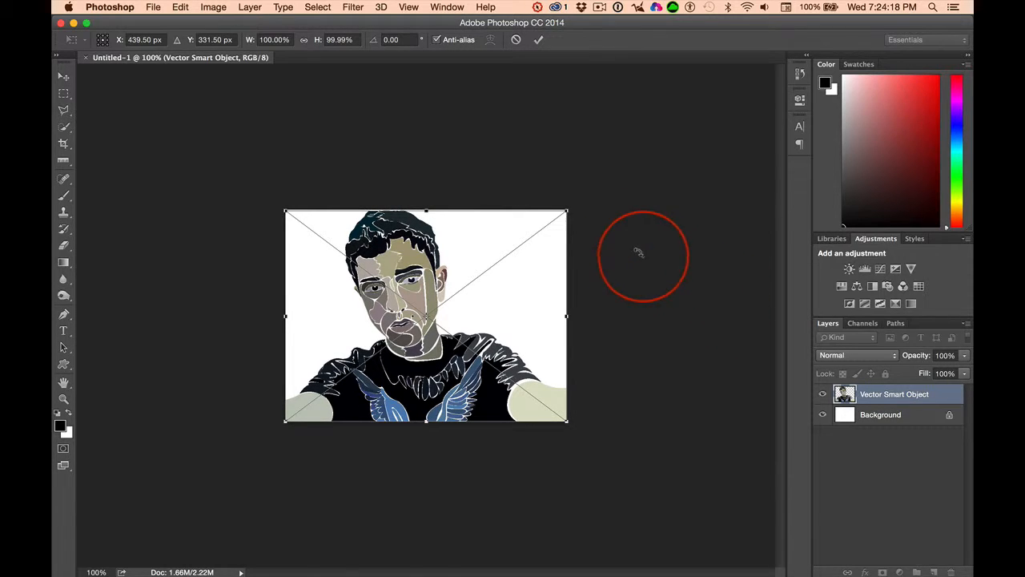
click(429, 238)
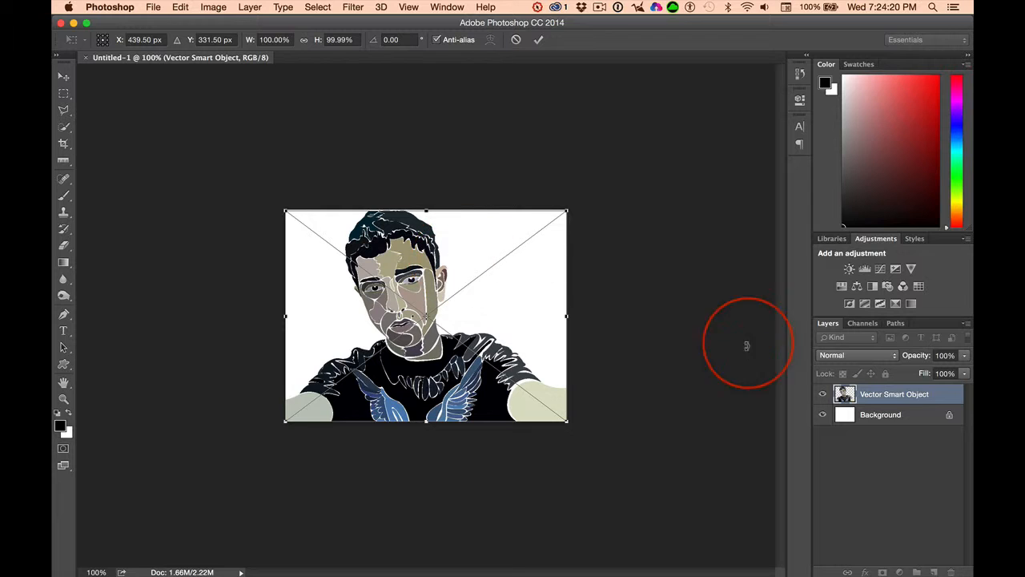
click(63, 76)
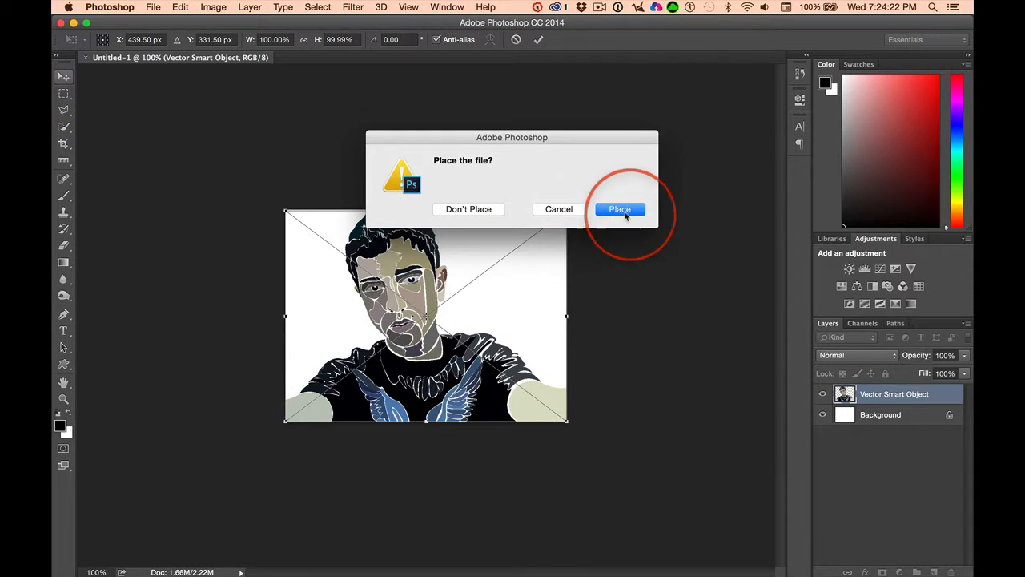
click(624, 212)
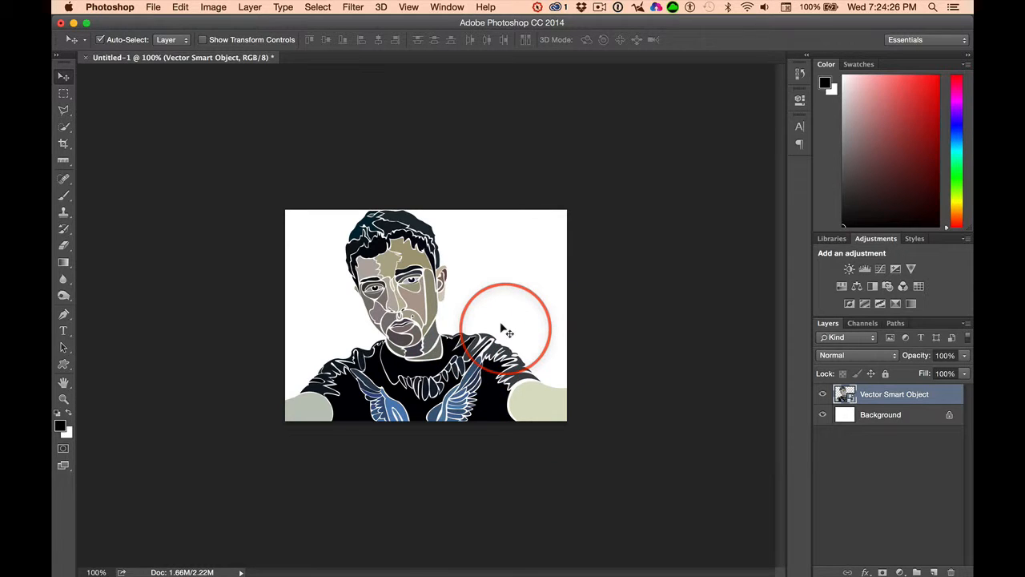
Step: Resize the image to 200 percent in width and height
key(alt+super+i)
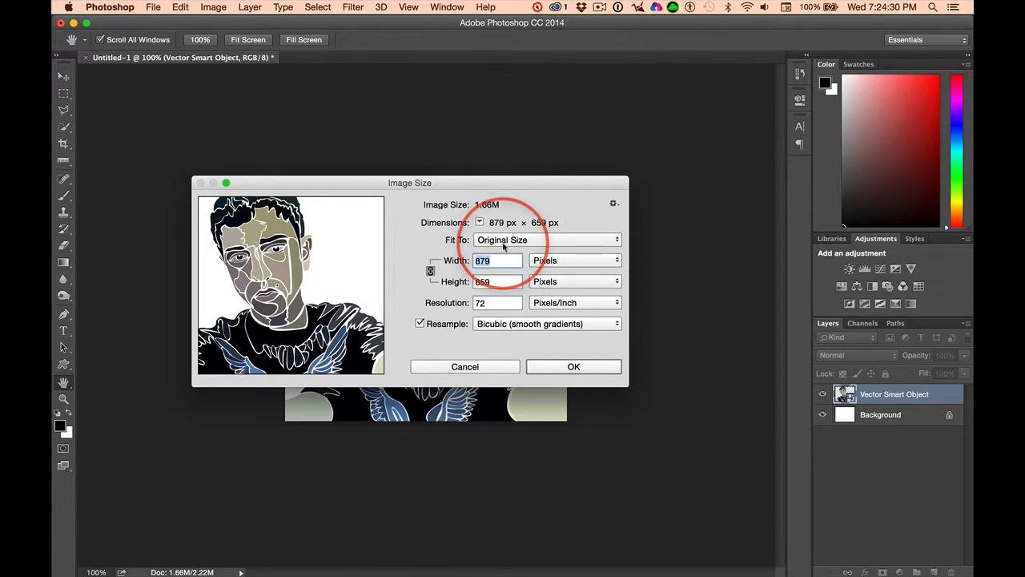
click(573, 261)
click(565, 255)
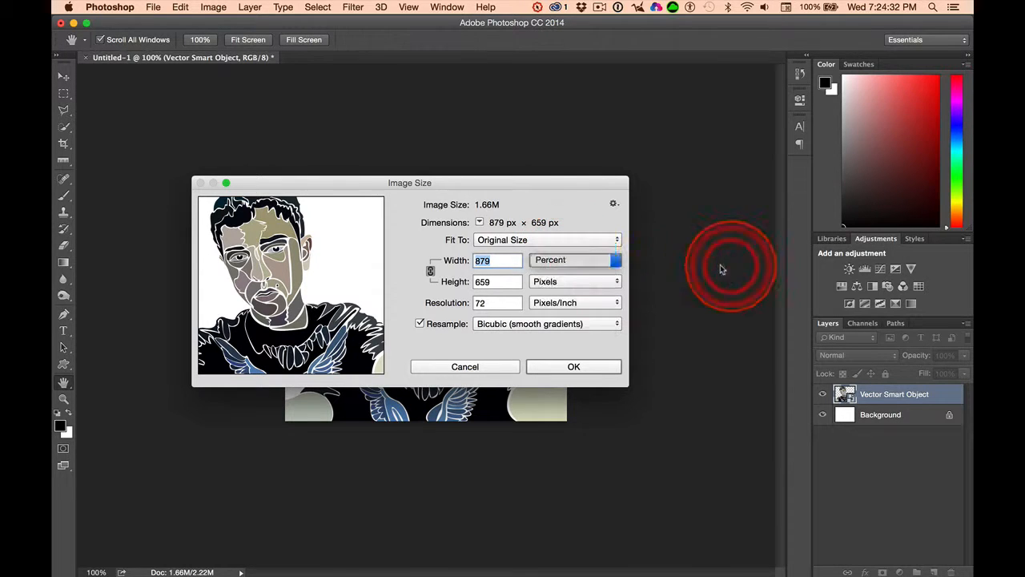
text(200)
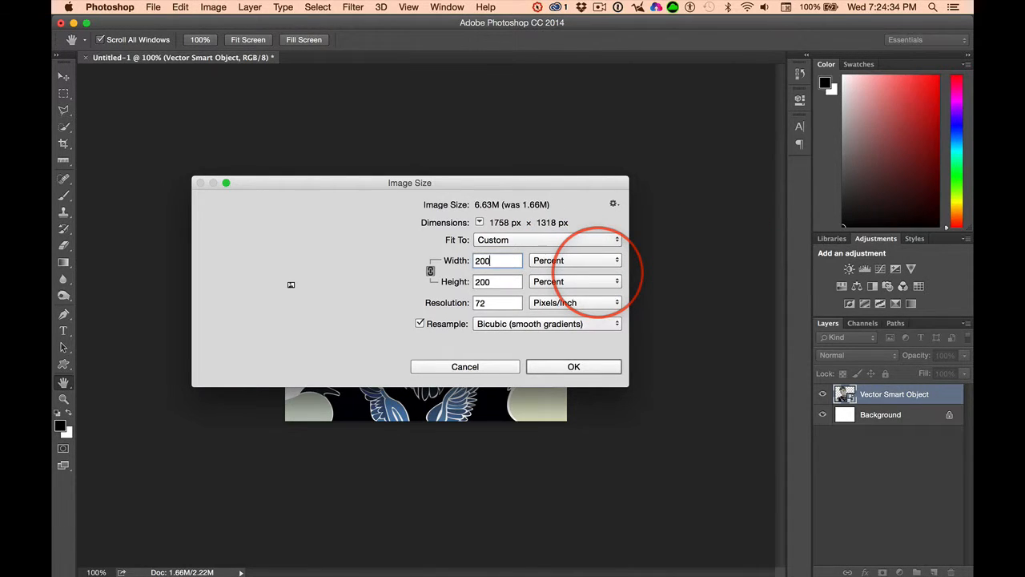
key(Return)
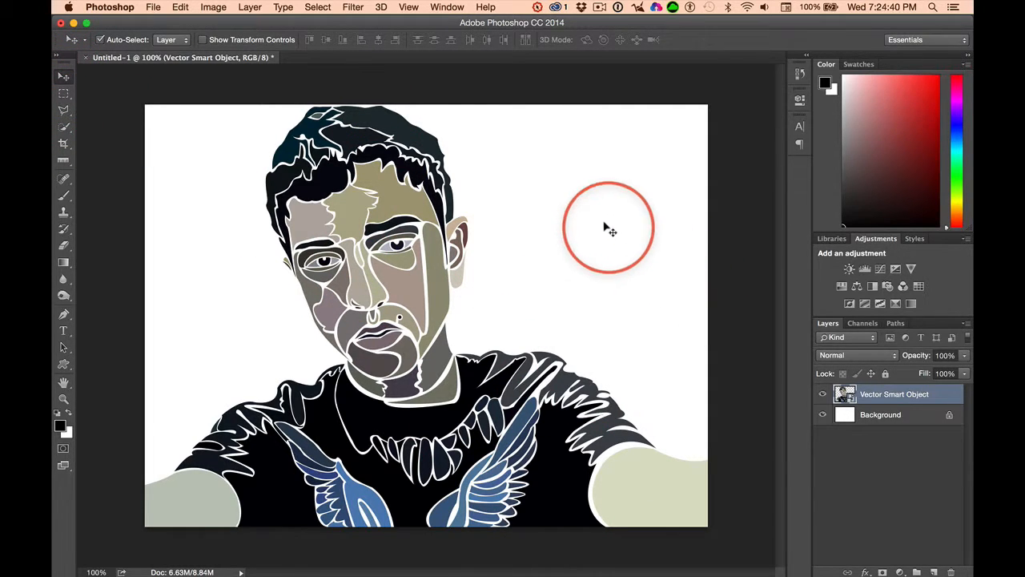
Step: Merge the portrait Smart Object down into the Background layer, and copy the entire canvas
key(super+e)
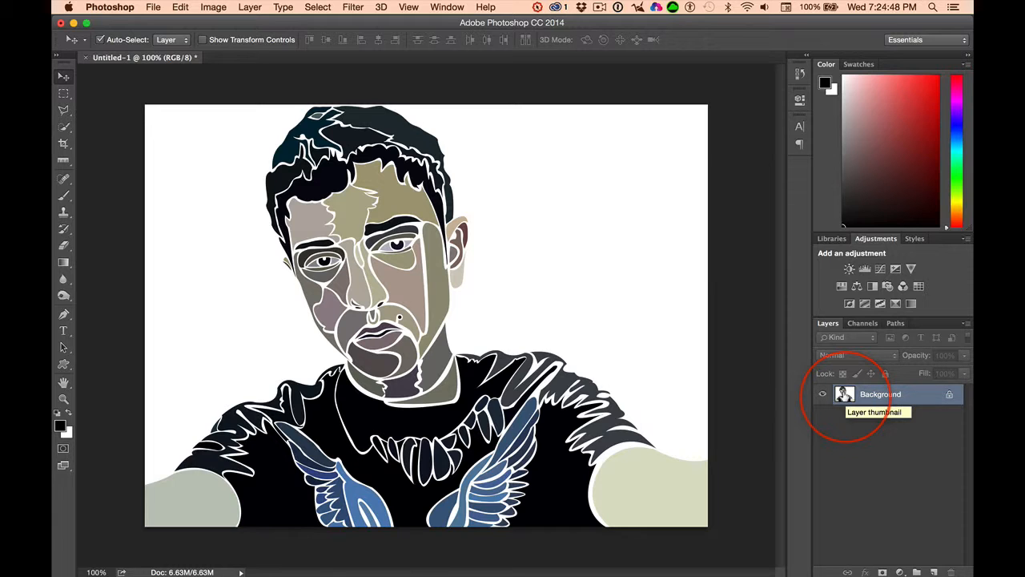
key(super+a)
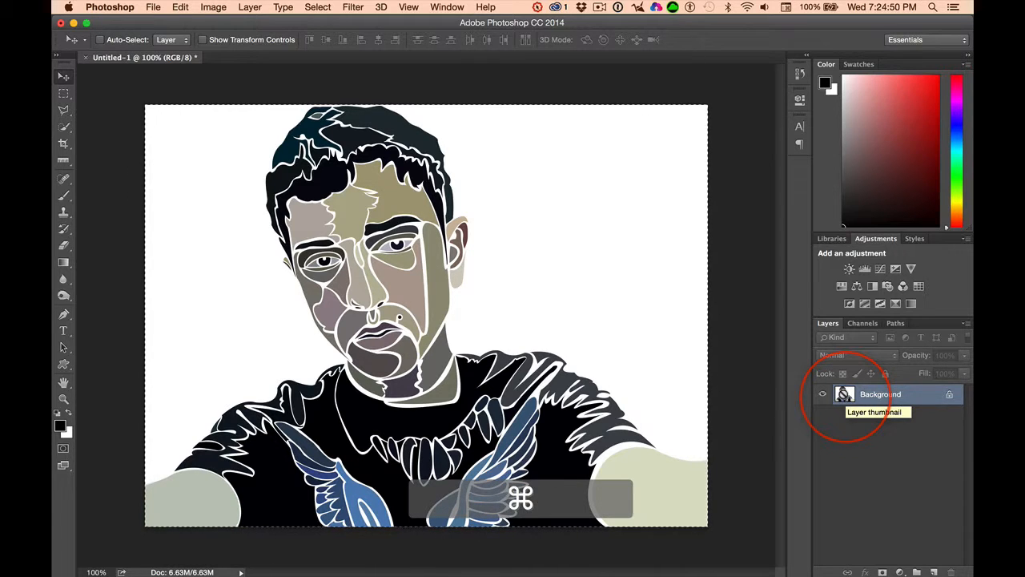
key(super+c)
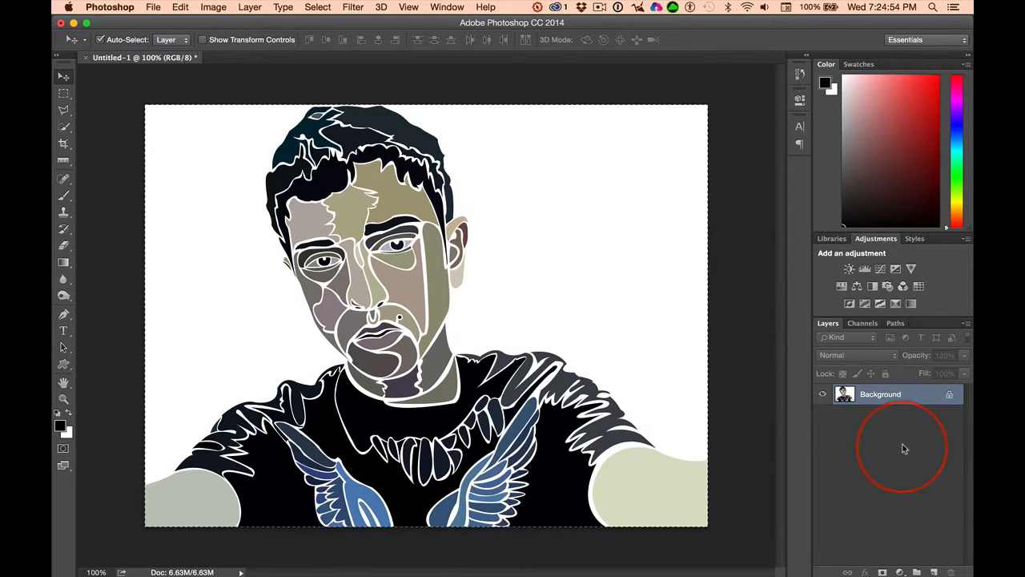
Step: Duplicate the Background layer into a new unnamed document and compare it with the original document
right_click(885, 395)
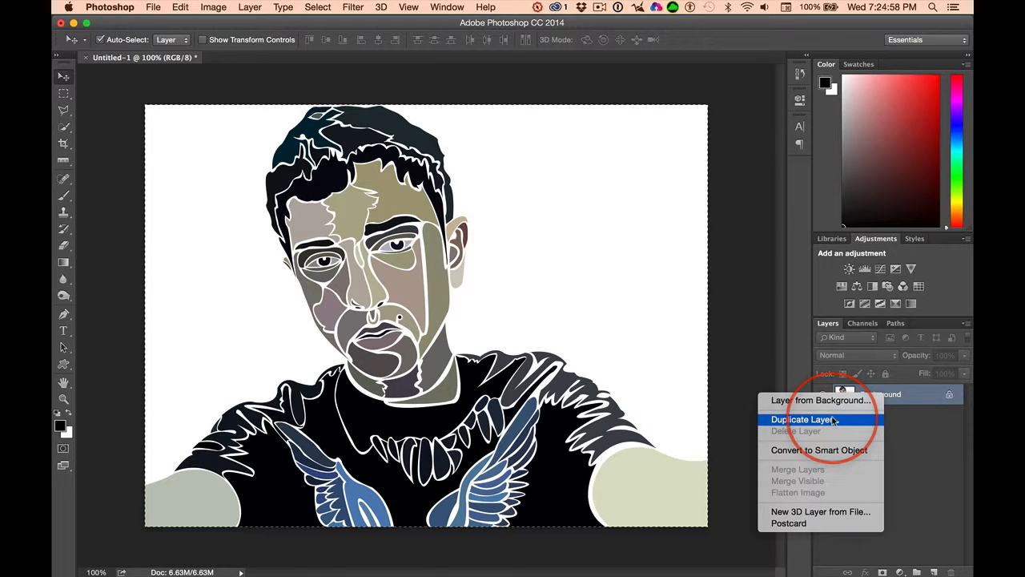
click(833, 419)
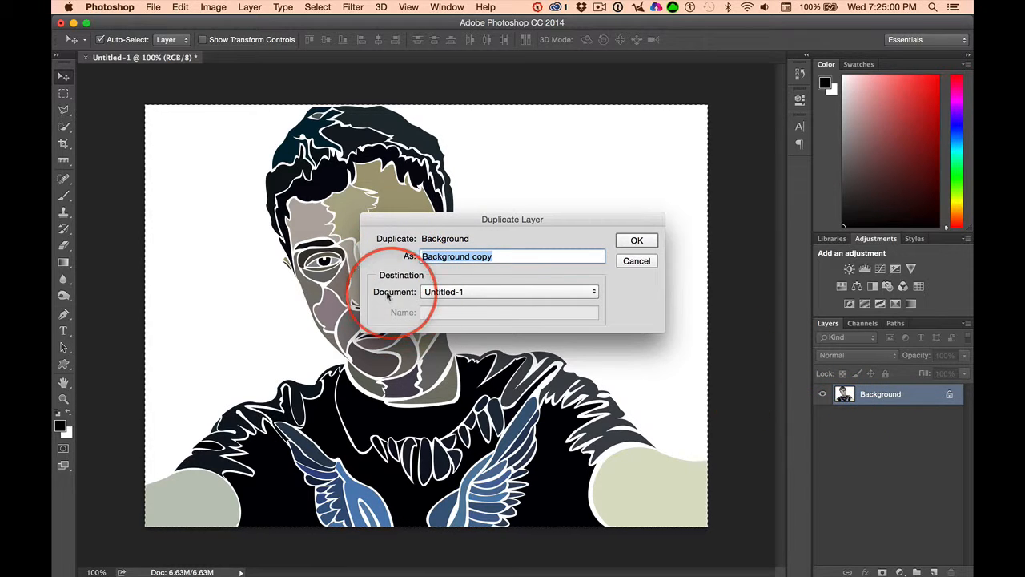
click(469, 292)
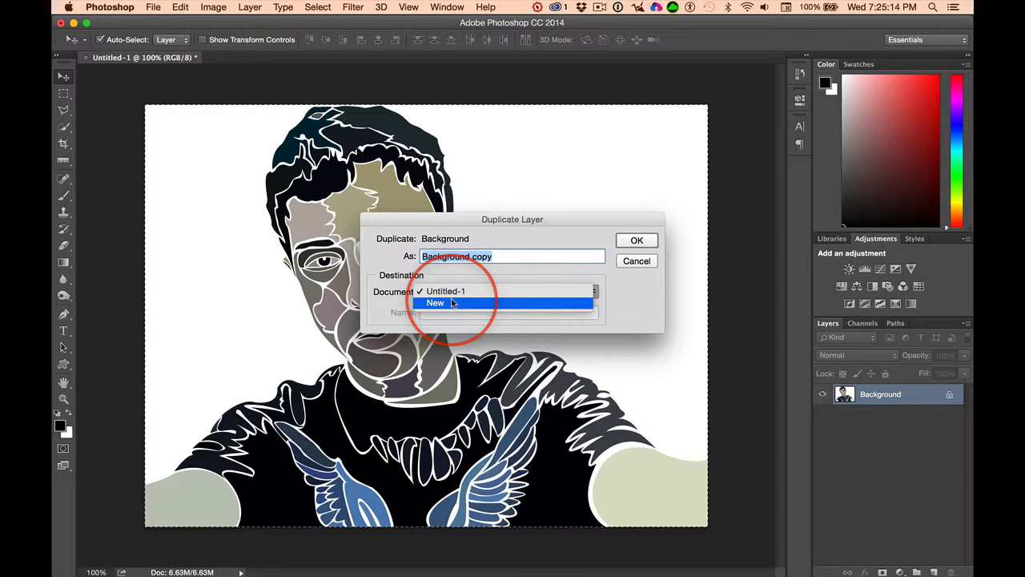
click(452, 303)
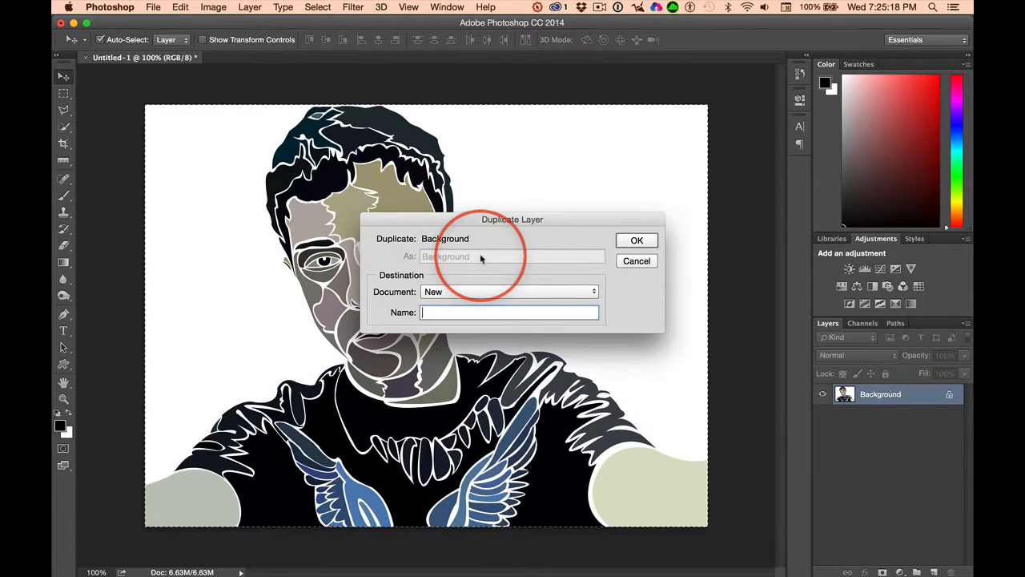
click(636, 241)
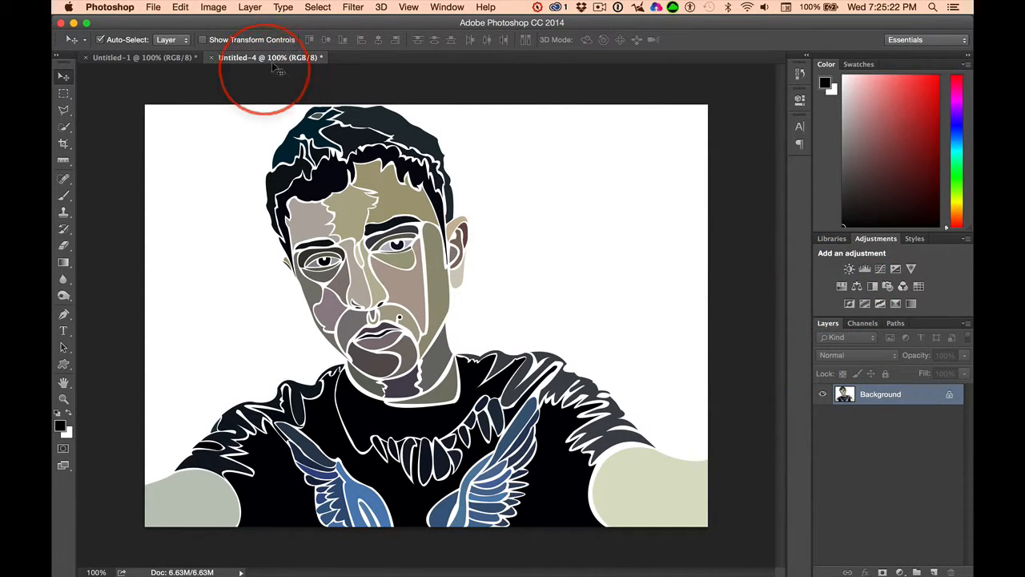
click(160, 57)
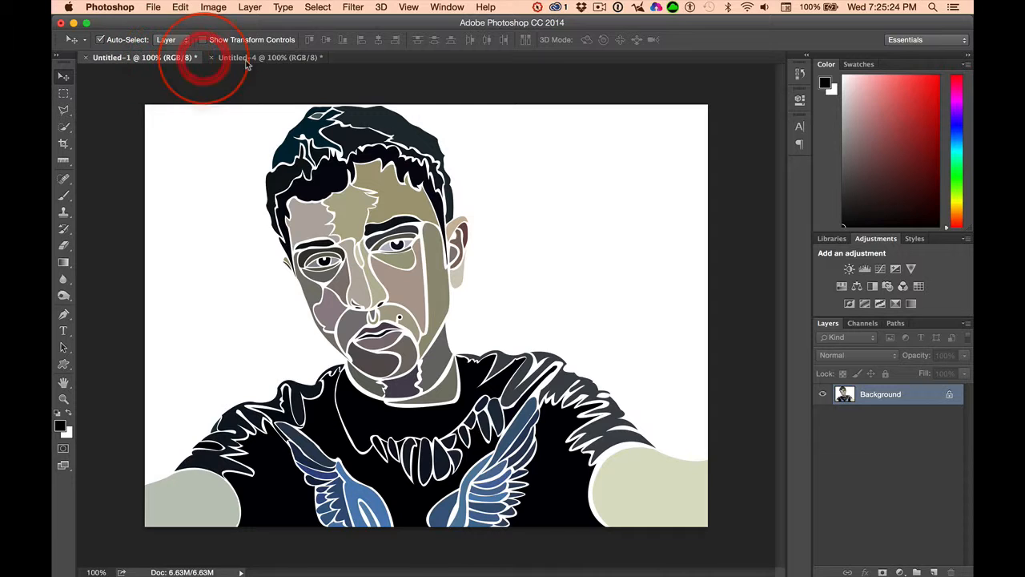
click(268, 64)
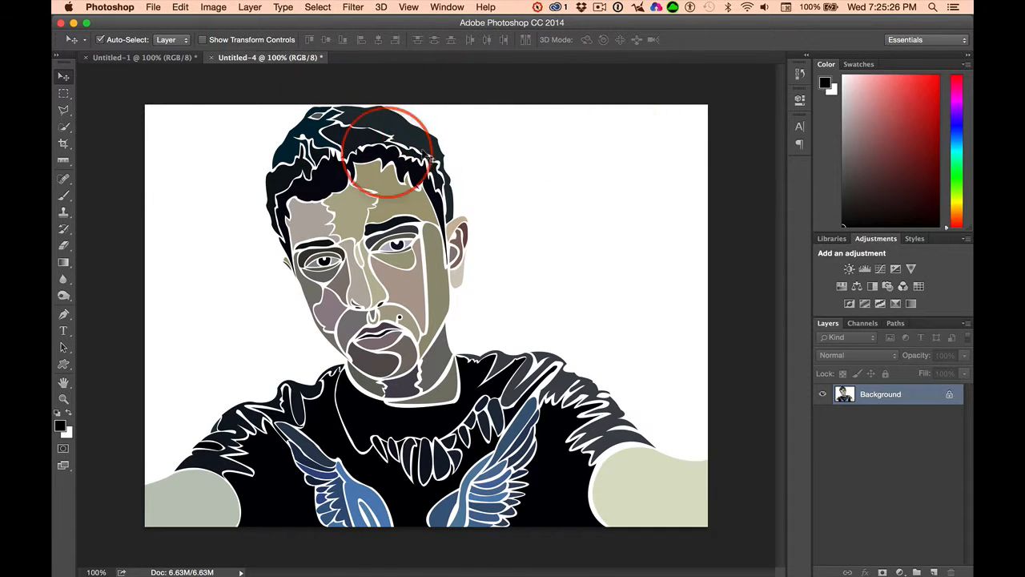
Step: Save the duplicated document as 0.psd in Photoshop format on the Desktop and close it
key(super+s)
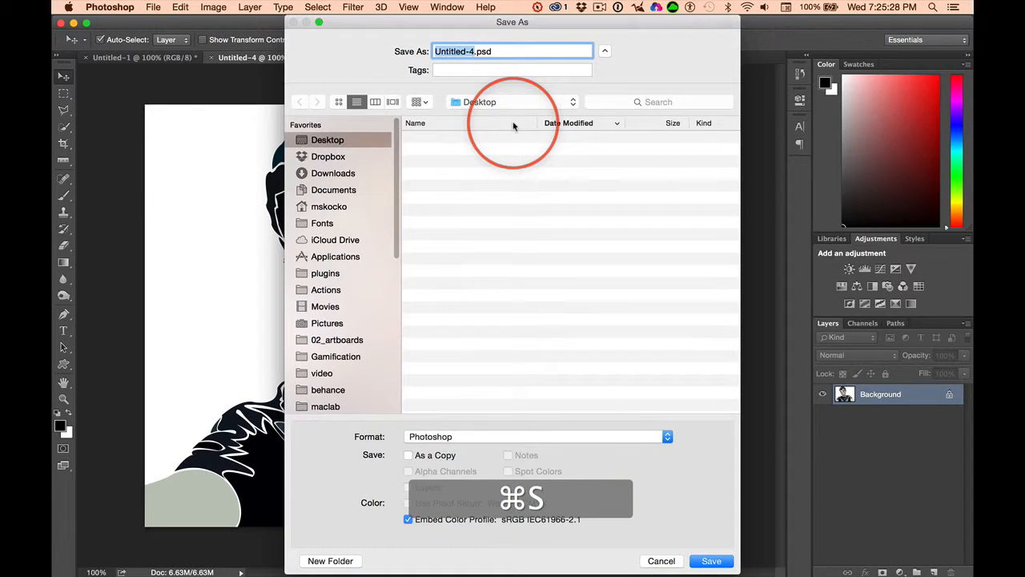
text(0)
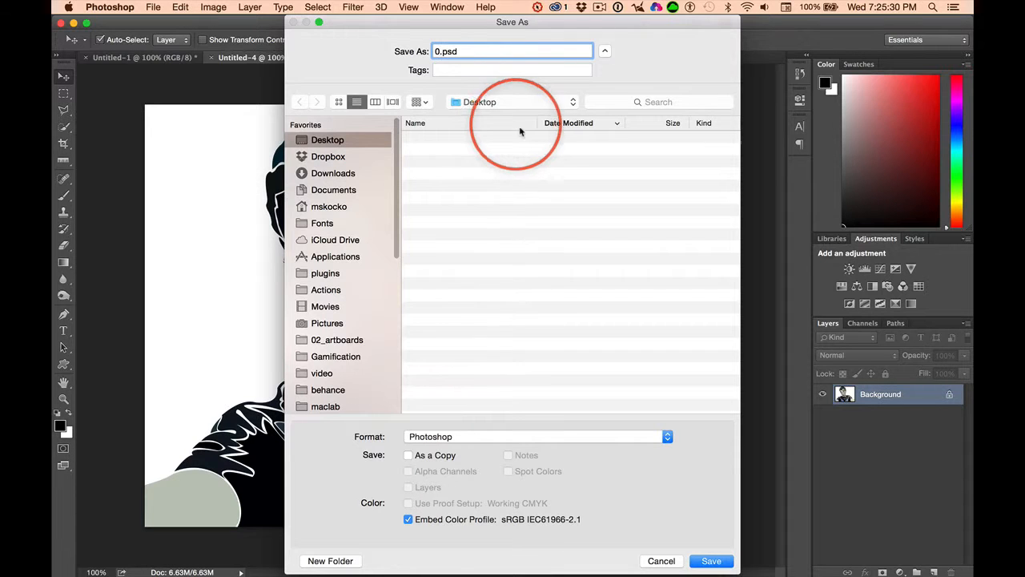
click(711, 562)
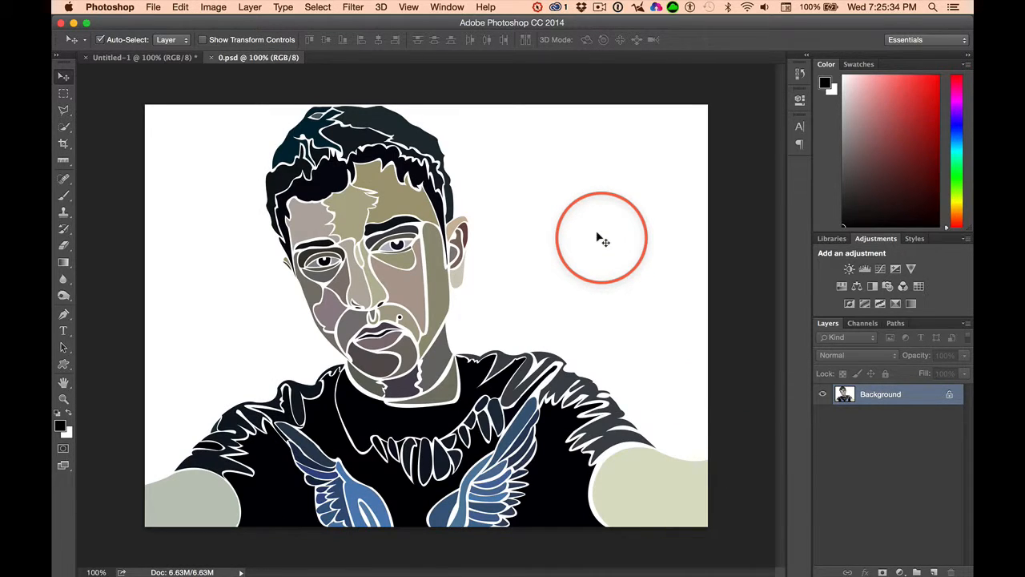
key(super+w)
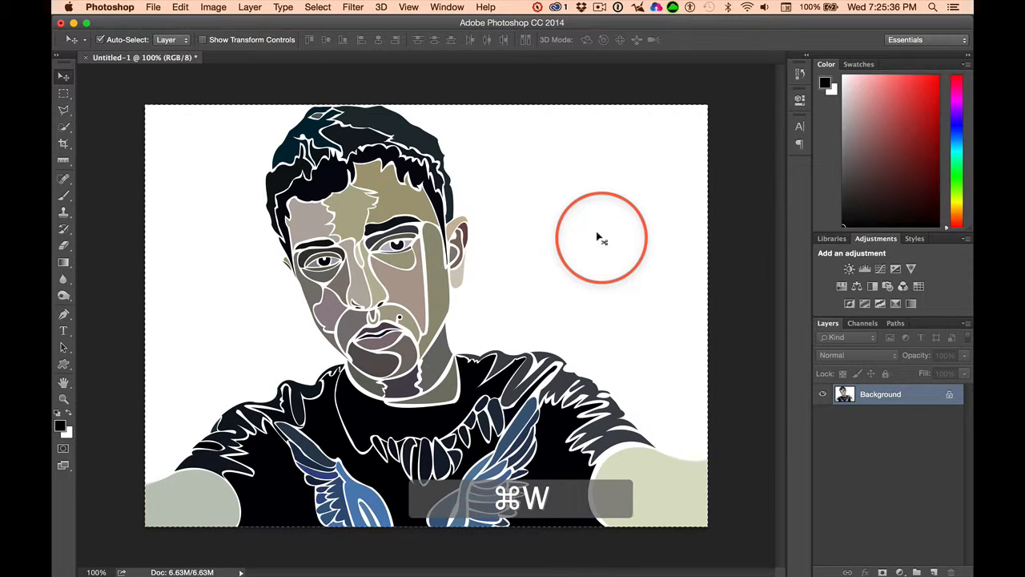
Step: Clear the canvas selection and open 0.psd from the Desktop in Camera Raw format
key(super+d)
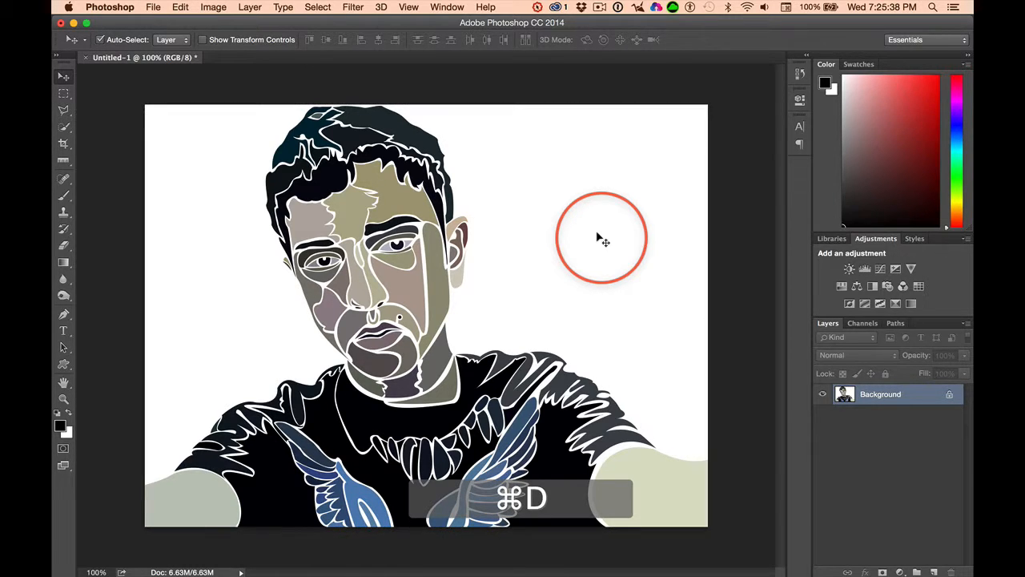
key(super)
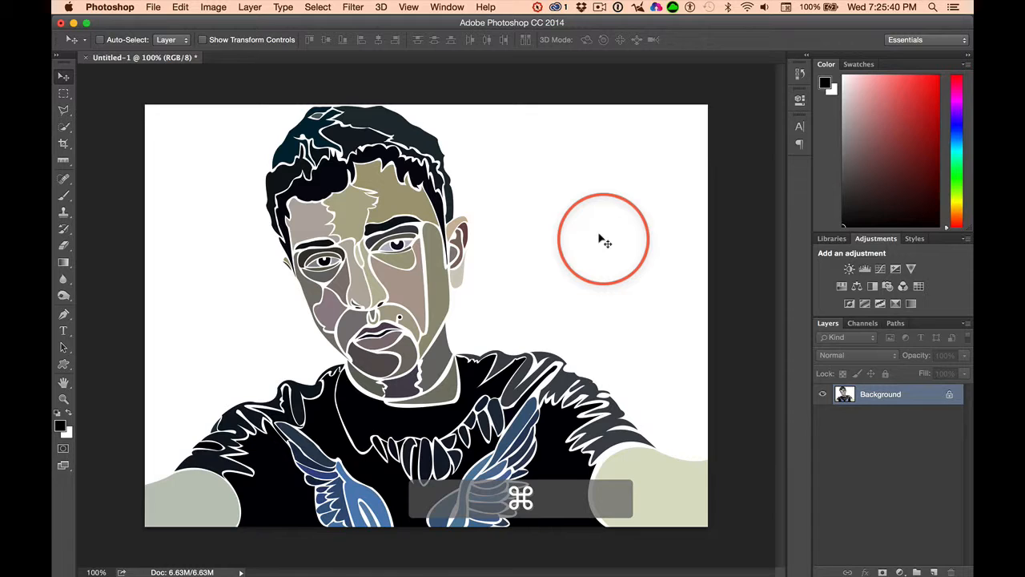
key(super+o)
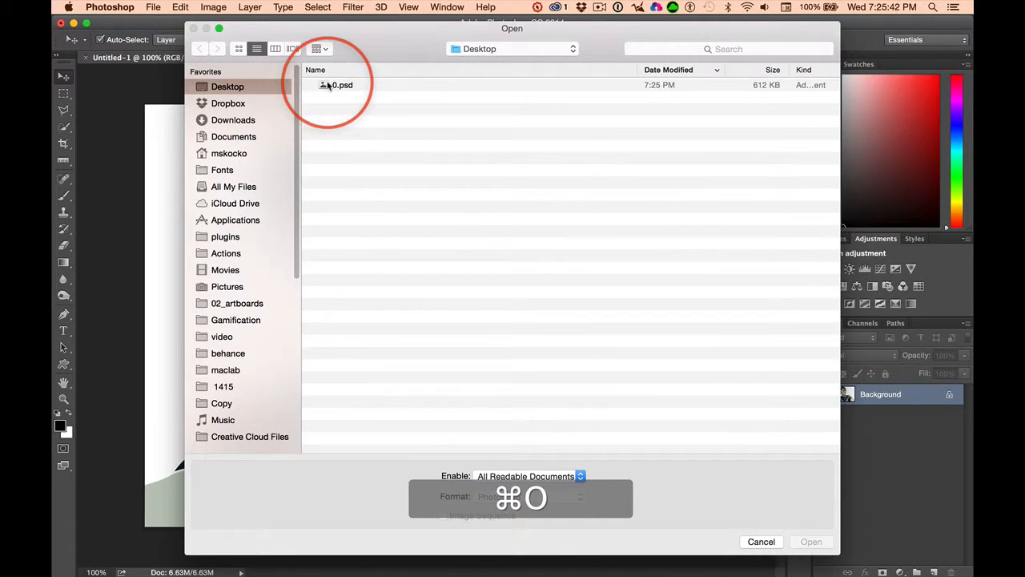
click(327, 85)
click(522, 497)
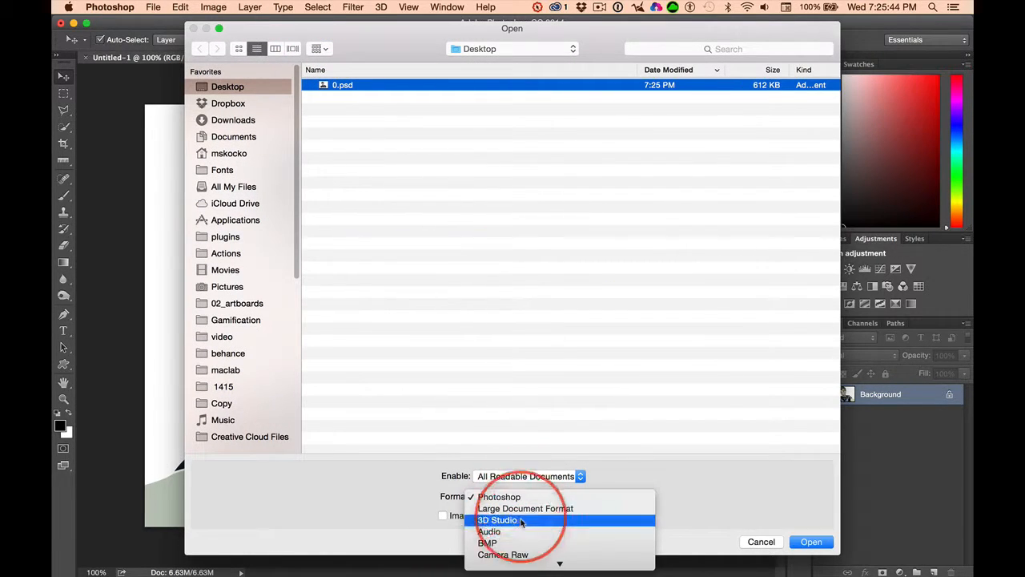
scroll(542, 539, down, 5)
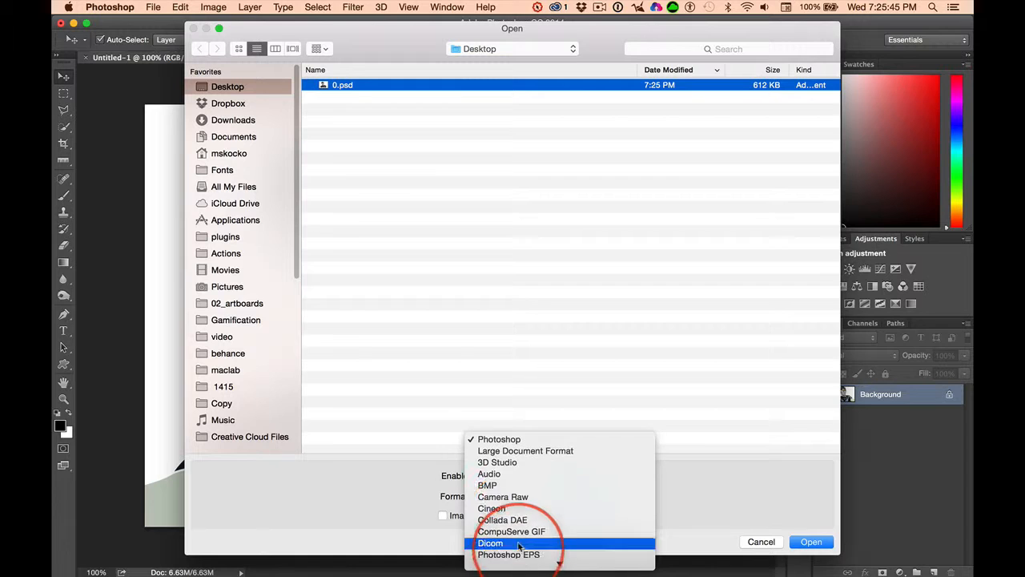
click(535, 501)
click(811, 541)
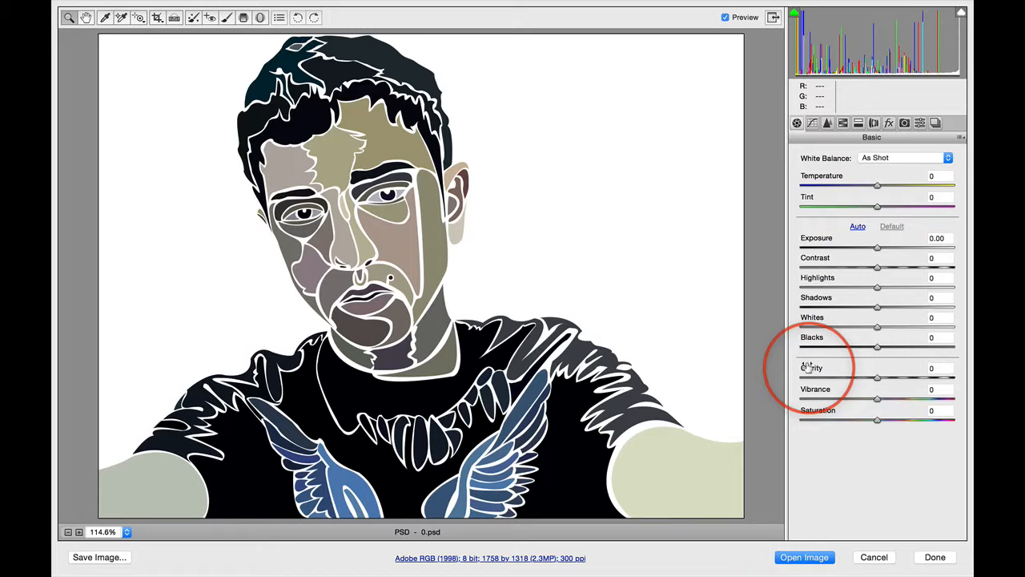
Step: Set the portrait's Clarity to +100, Whites to +86, Exposure to +0.97 and Vibrance to +30
drag(807, 366, 969, 367)
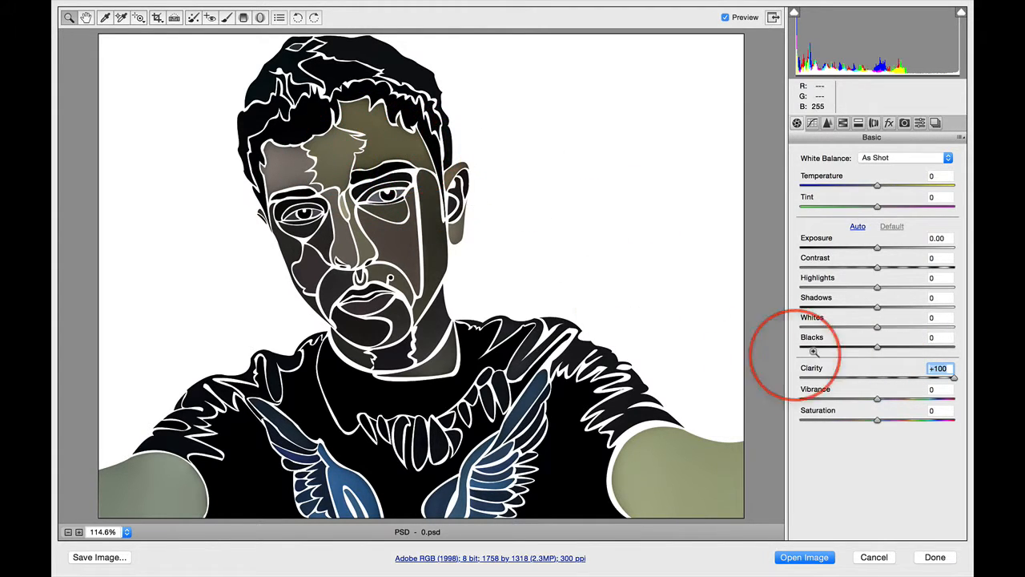
drag(812, 317, 861, 317)
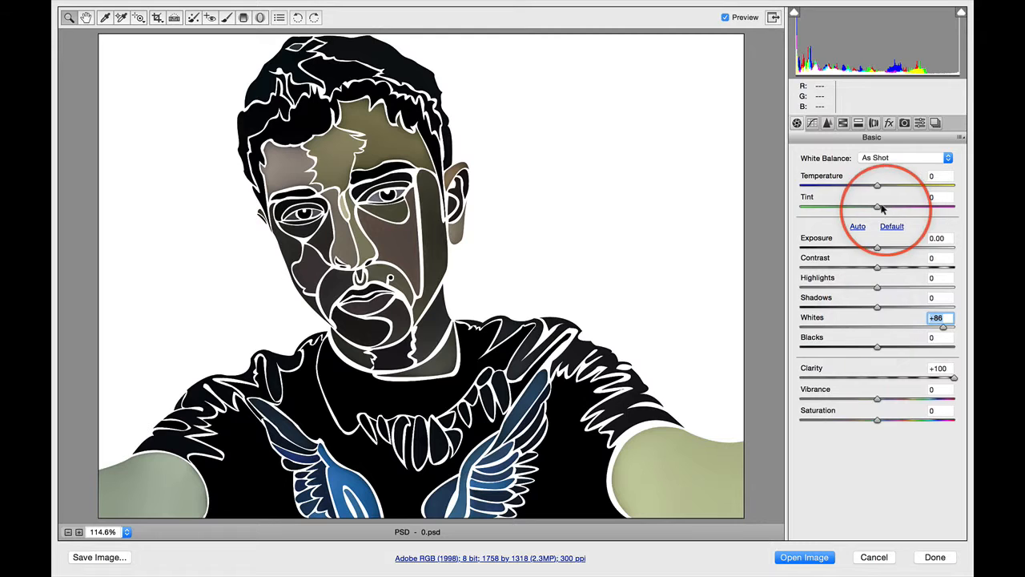
mouse_move(817, 234)
mouse_down()
mouse_move(835, 235)
mouse_move(826, 236)
mouse_up()
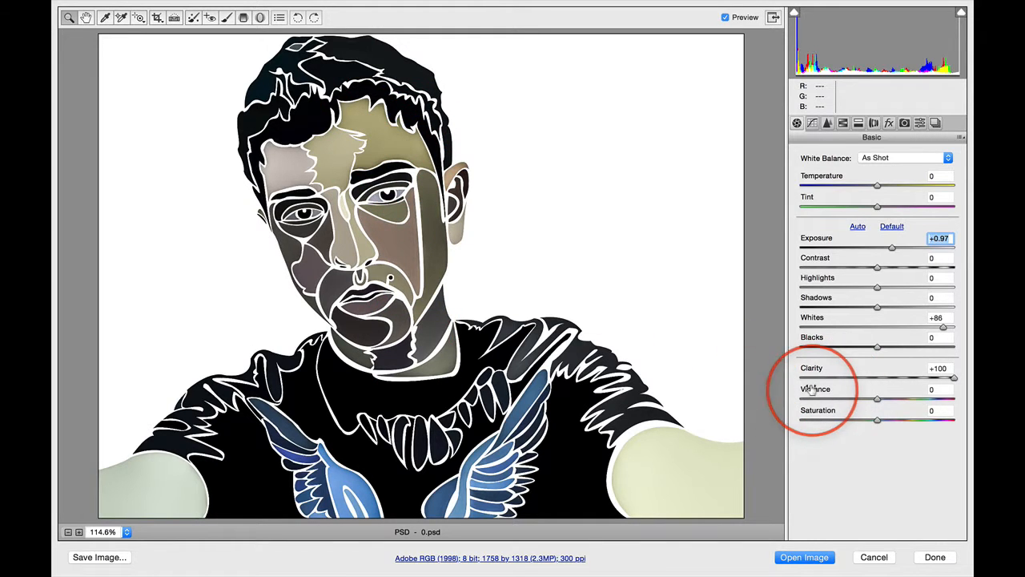
drag(813, 388, 830, 387)
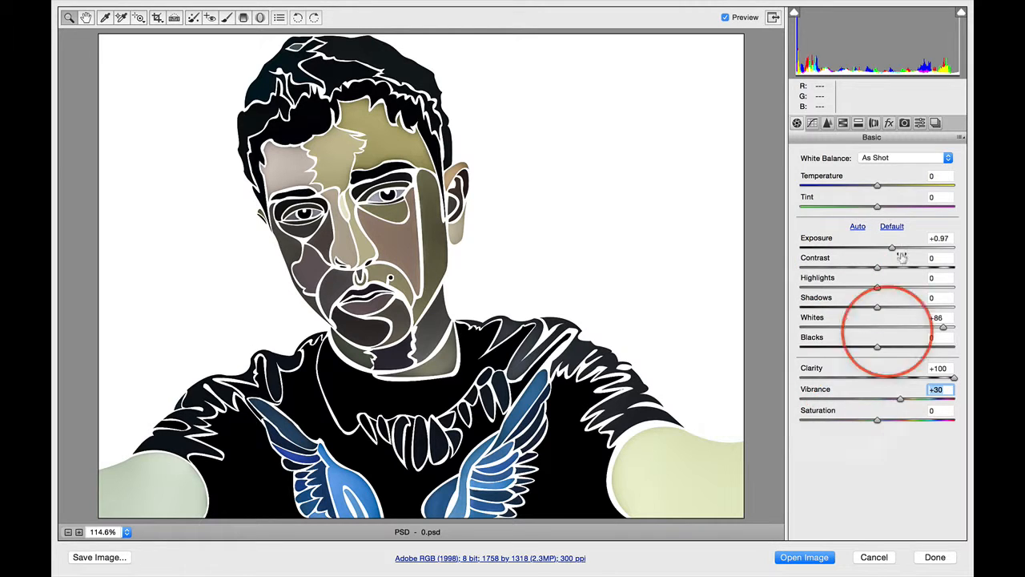
Step: Show the HSL luminance settings, and open the adjusted image as a Photoshop document
click(843, 122)
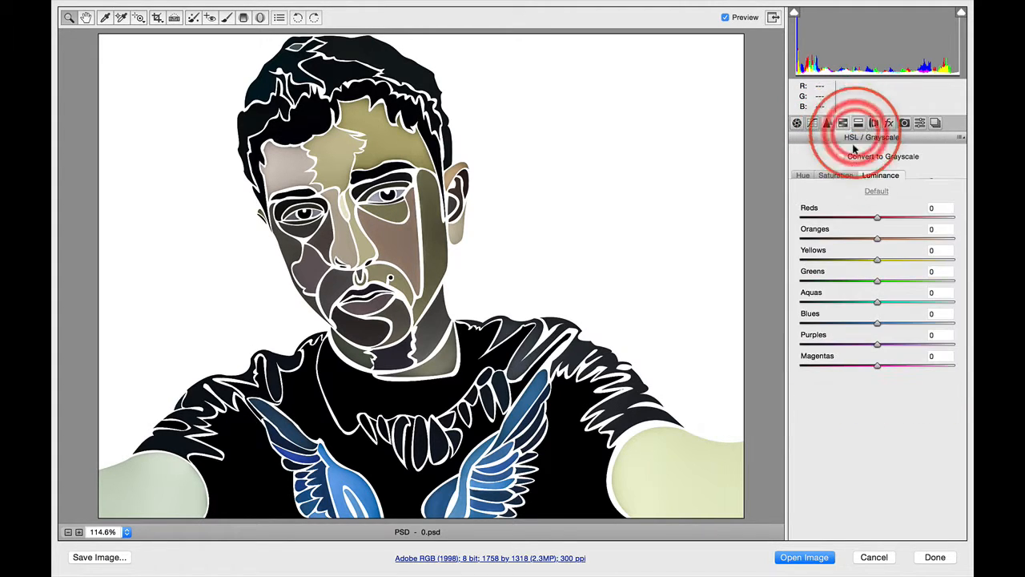
click(881, 176)
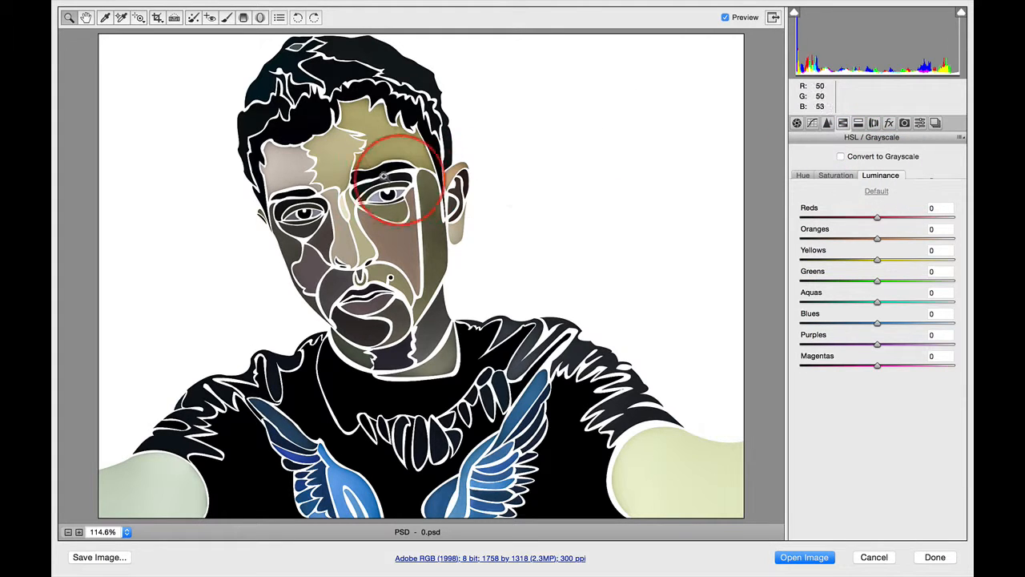
click(804, 556)
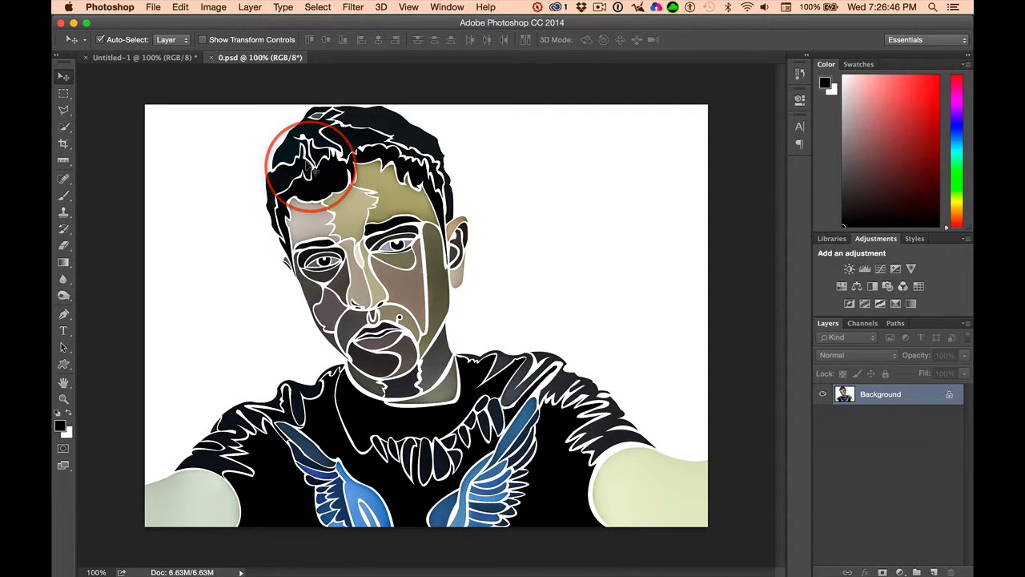
Step: Paste the adjusted portrait in place above the Background in Untitled-1, and compare it with the original by hiding and showing it
click(140, 58)
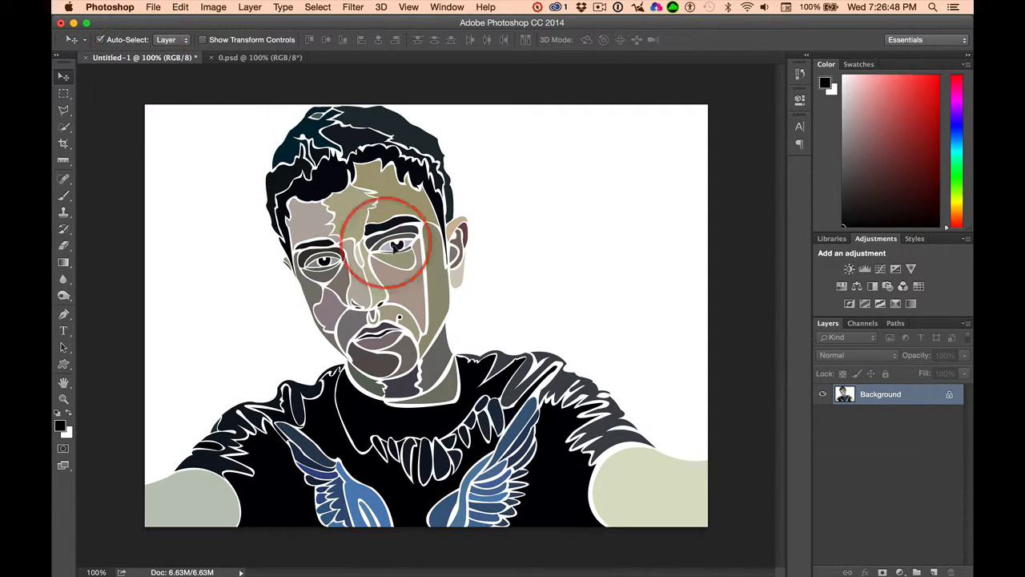
key(super+shift+v)
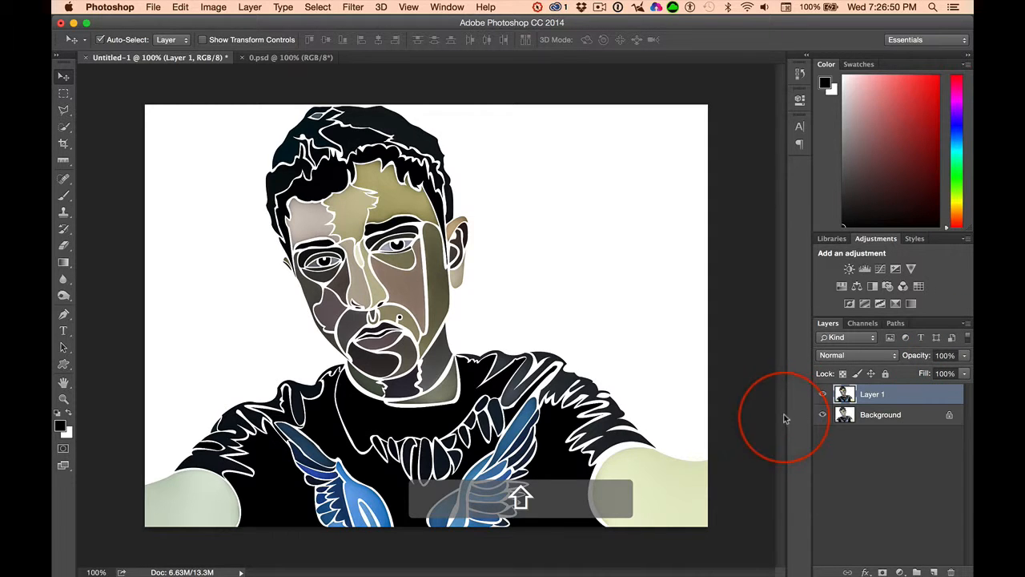
click(820, 393)
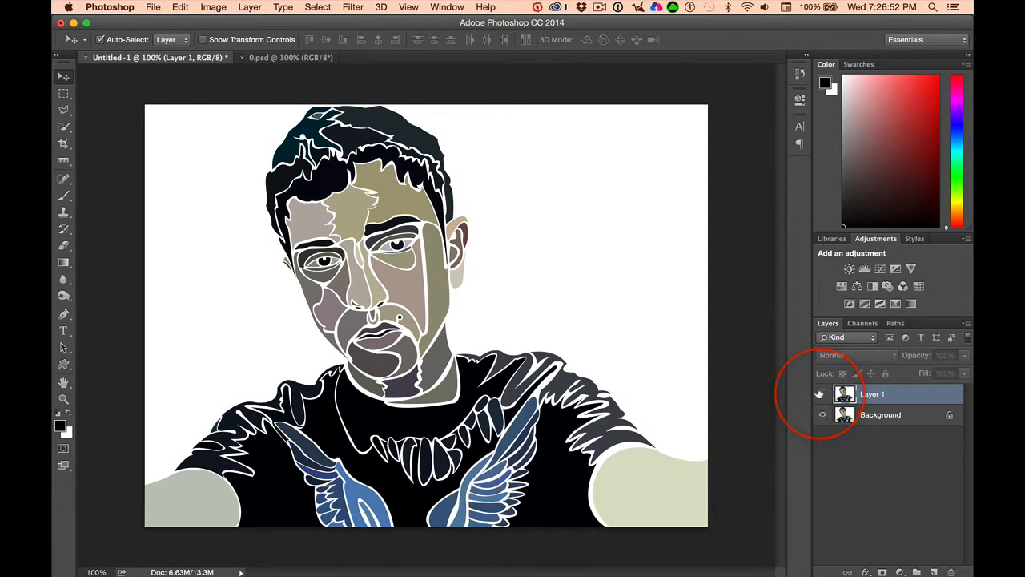
click(820, 393)
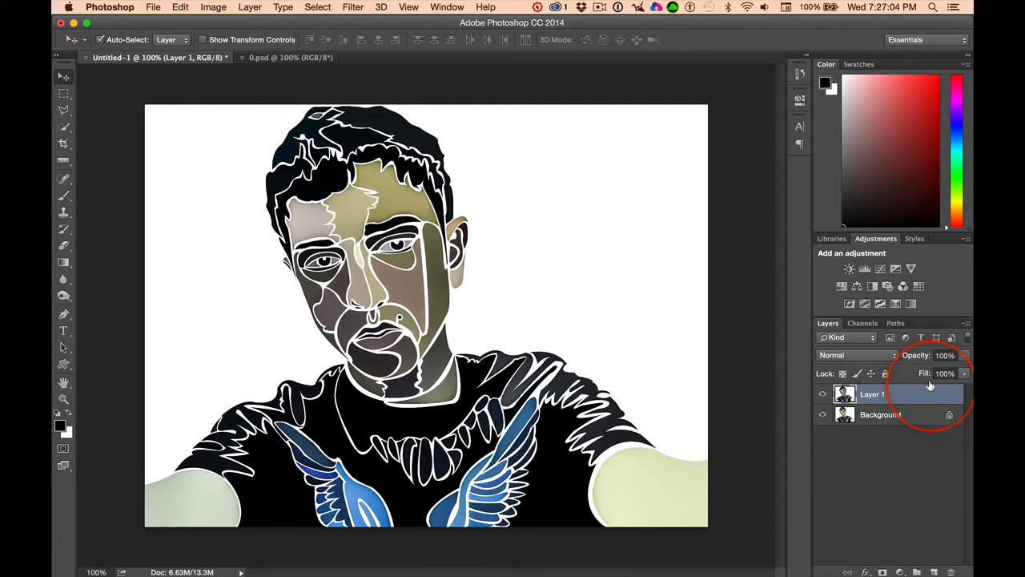
Step: Duplicate Layer 1 of Untitled-1 into a new document
right_click(875, 388)
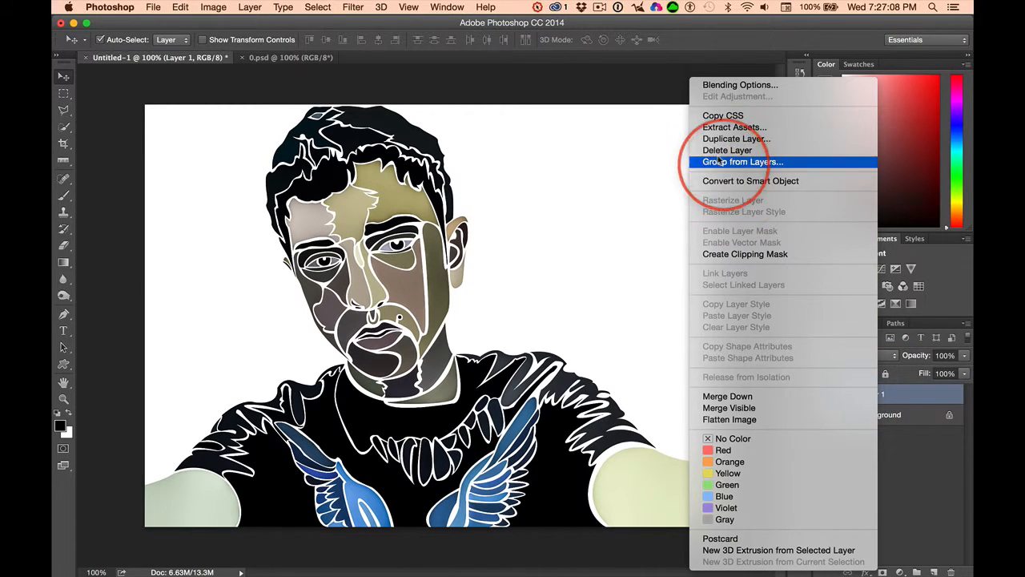
click(909, 392)
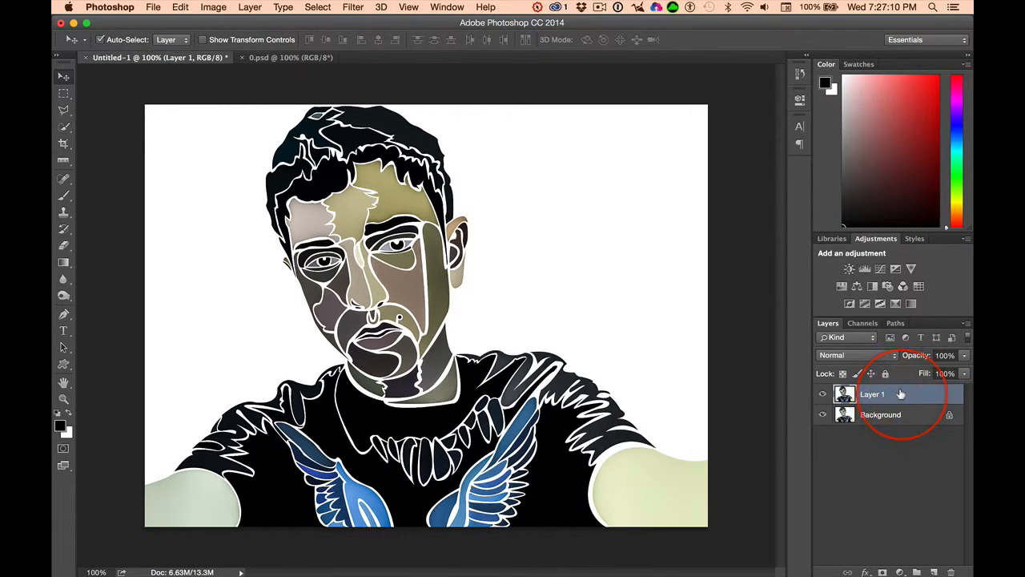
right_click(900, 393)
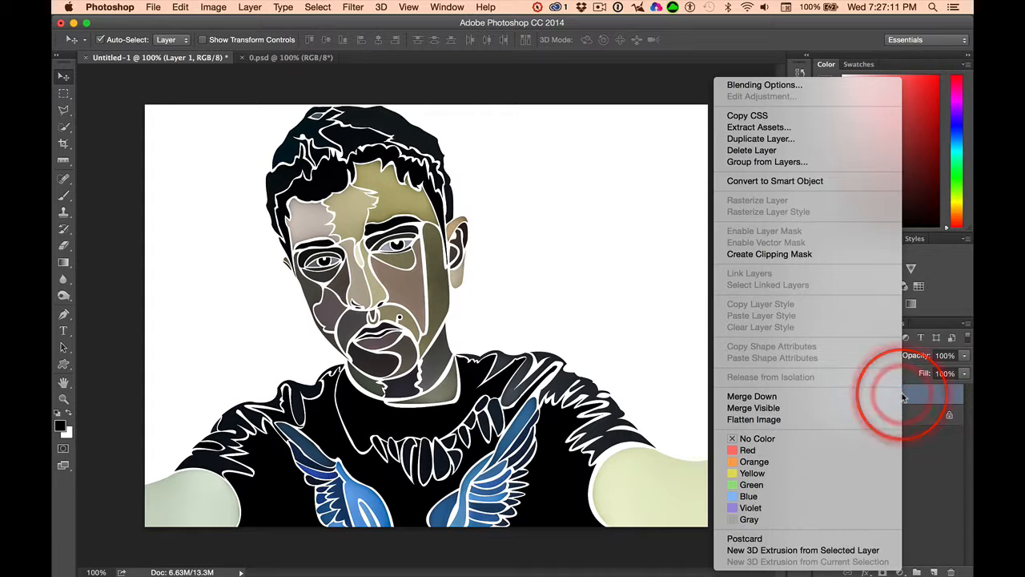
click(764, 141)
click(448, 292)
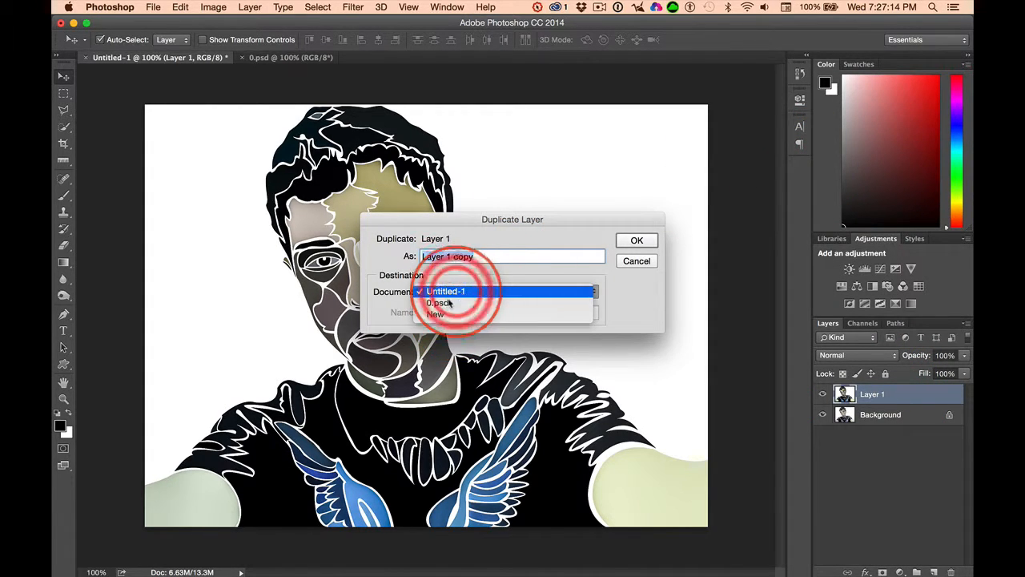
click(435, 313)
click(637, 240)
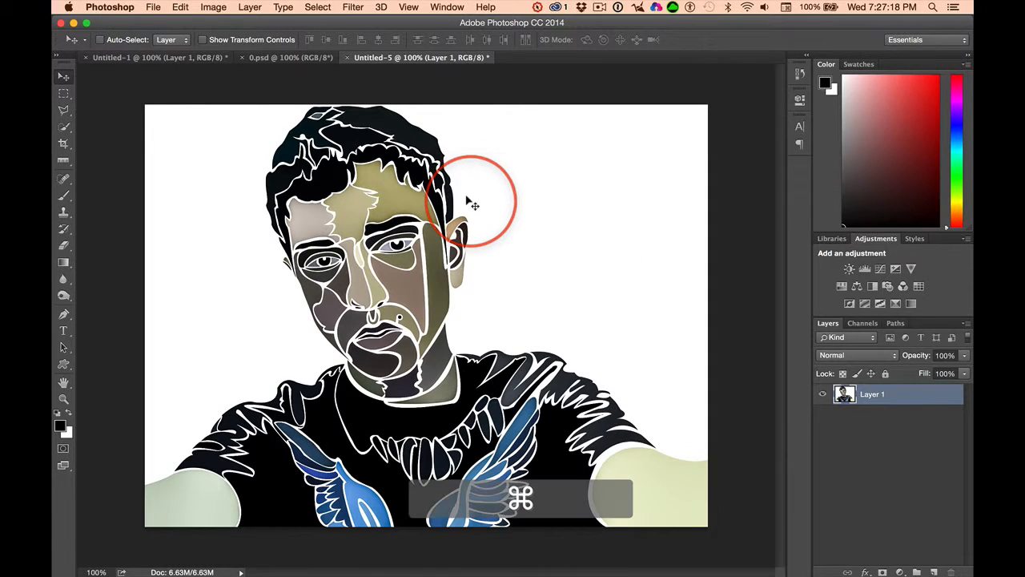
Step: Try to save the new document as 0.psd on the Desktop, replacing the existing file
key(super+s)
text(0)
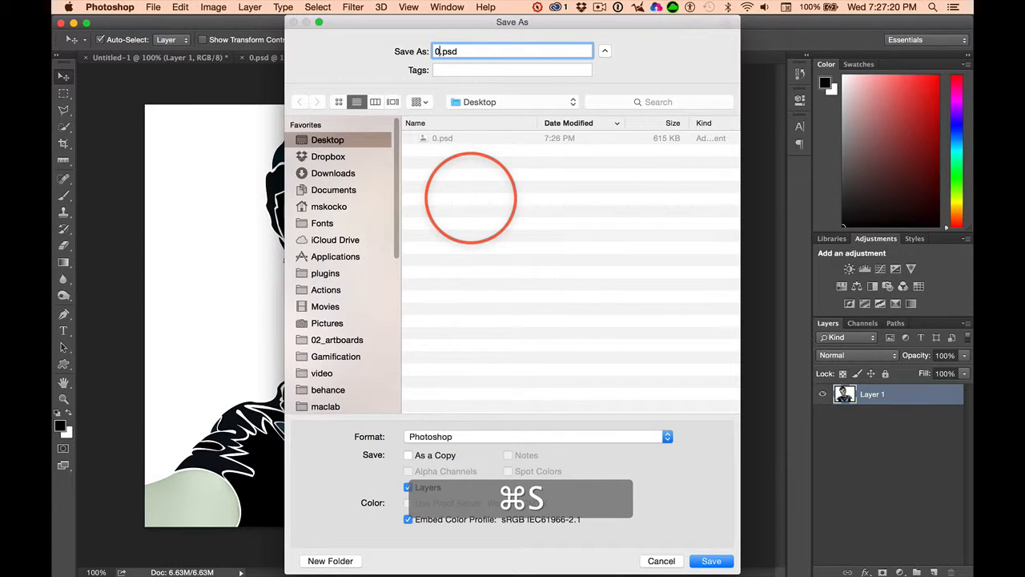
key(Return)
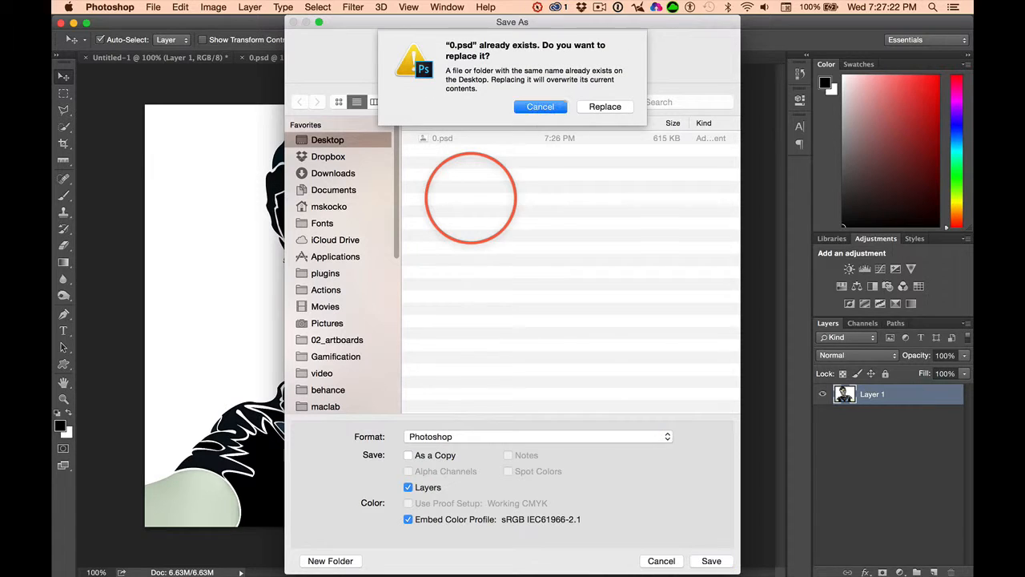
click(611, 107)
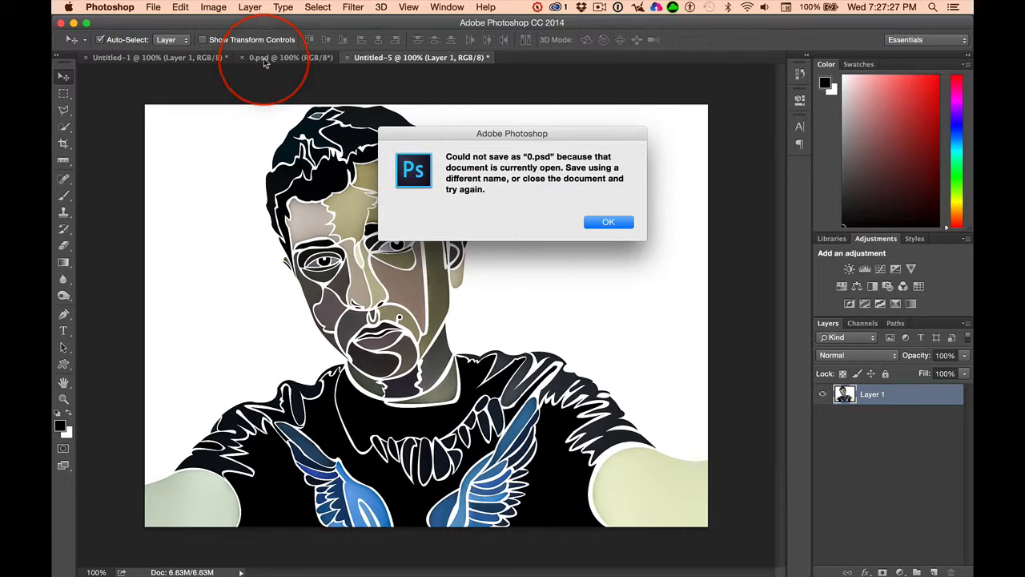
click(609, 221)
Step: Close the open 0.psd document without saving its changes
click(242, 58)
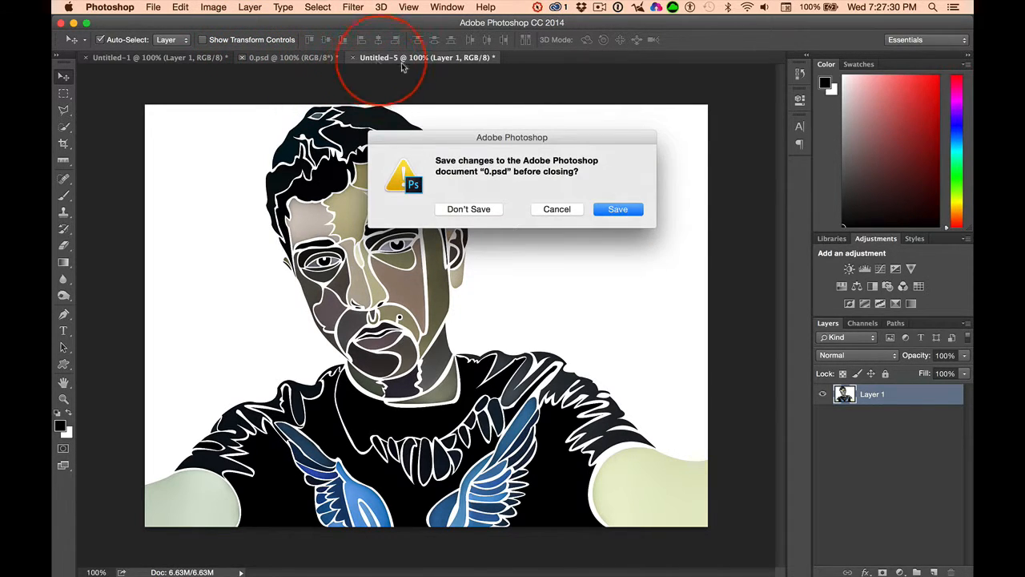
click(467, 208)
click(320, 56)
click(517, 245)
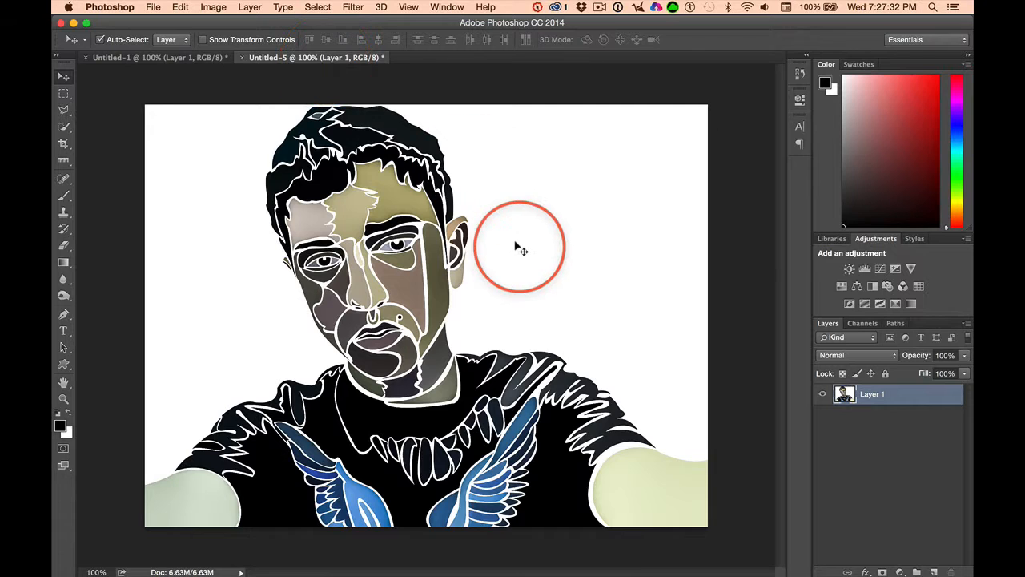
Step: Save the duplicated document over 0.psd on the Desktop in Photoshop format with Maximize Compatibility, and close it
key(super+s)
click(439, 140)
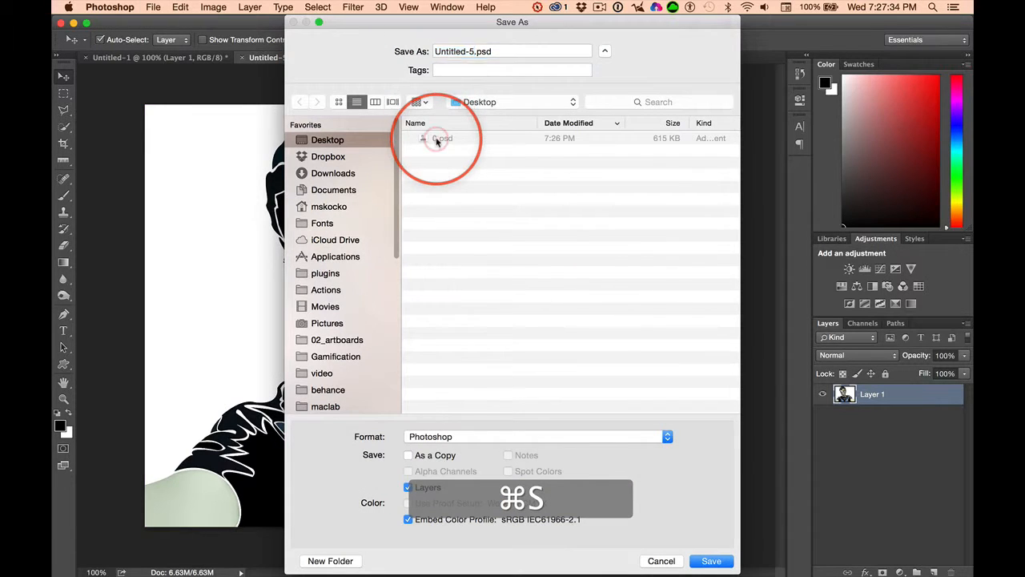
click(712, 560)
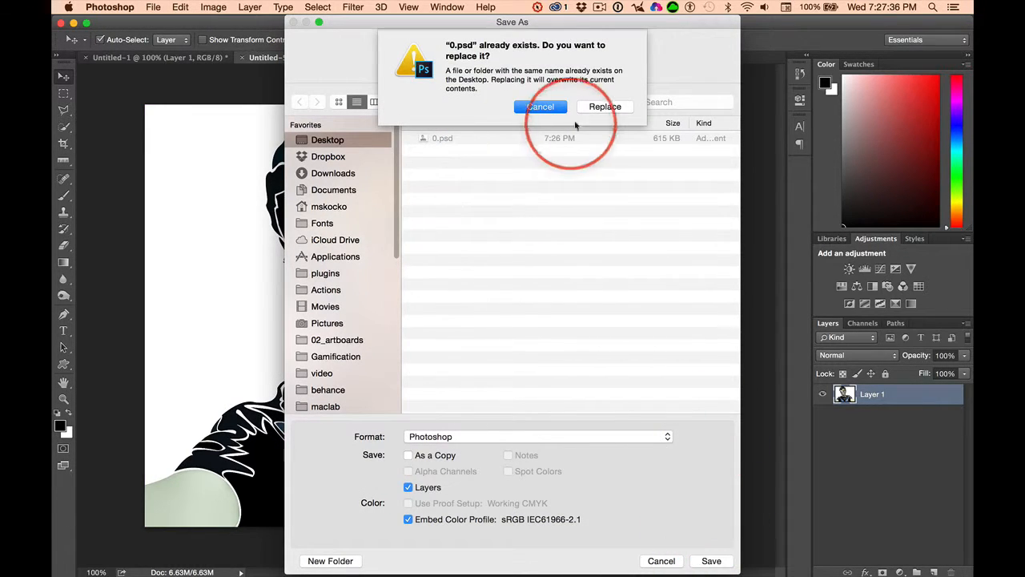
click(604, 100)
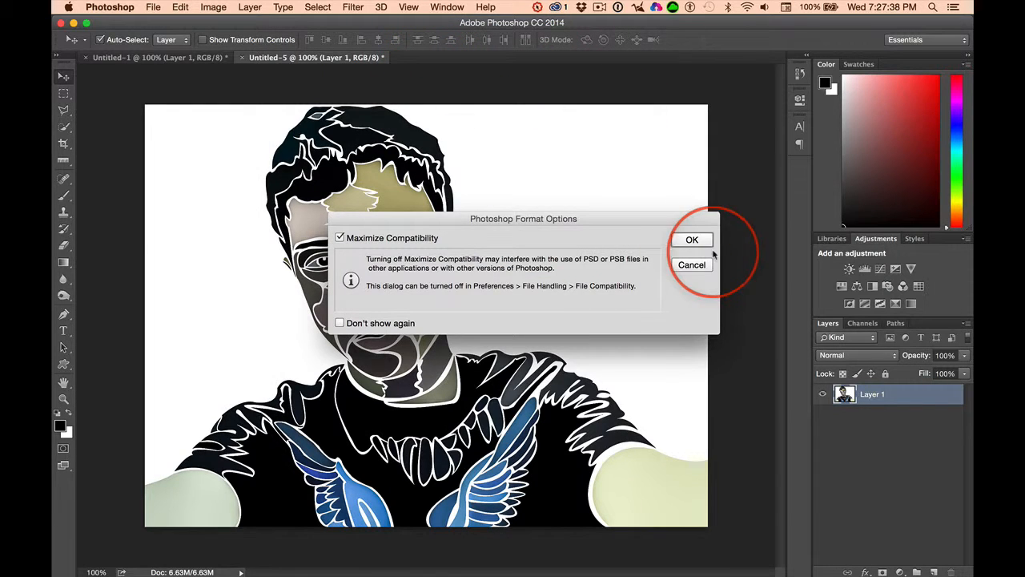
click(693, 241)
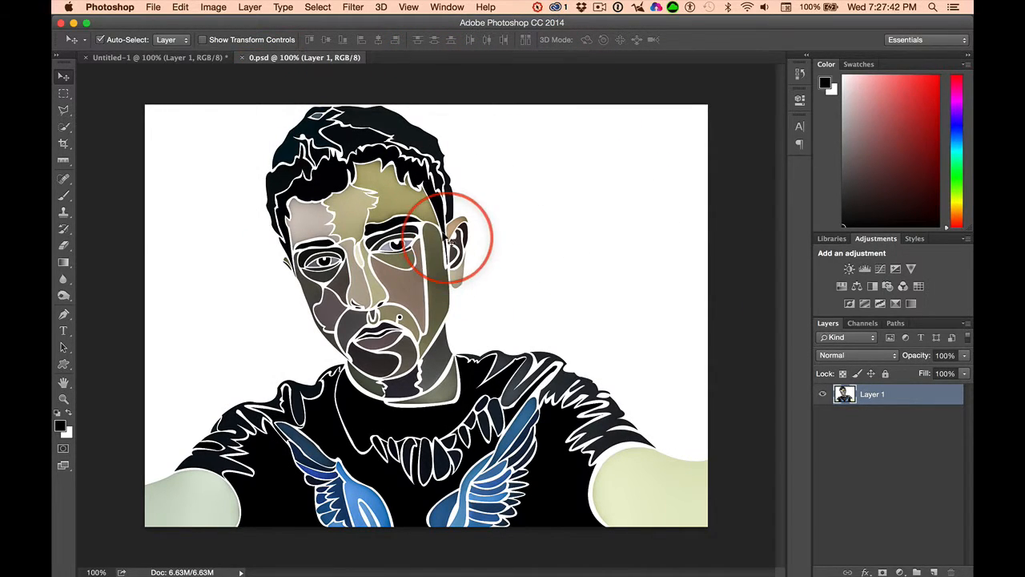
key(super+w)
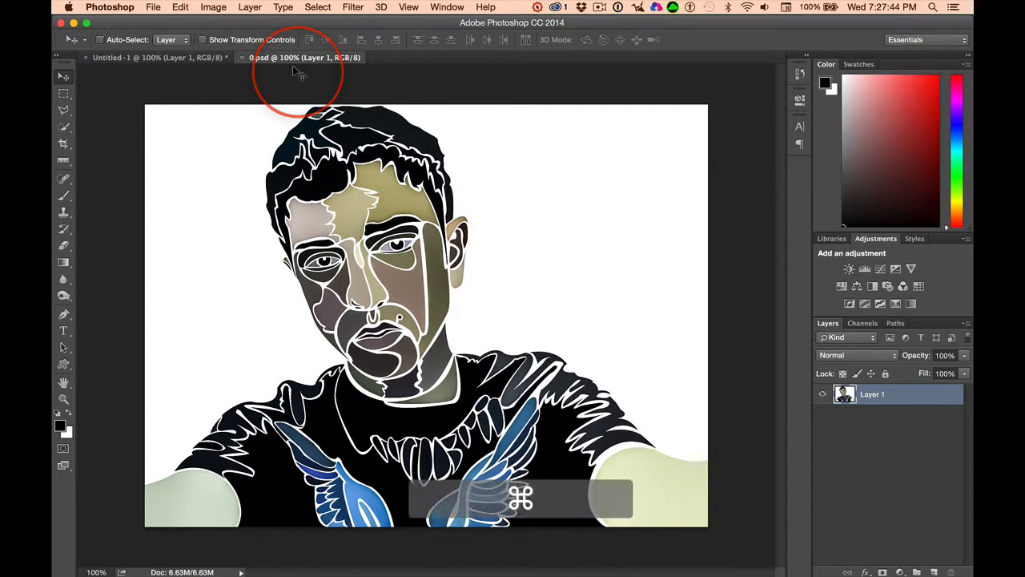
key(super)
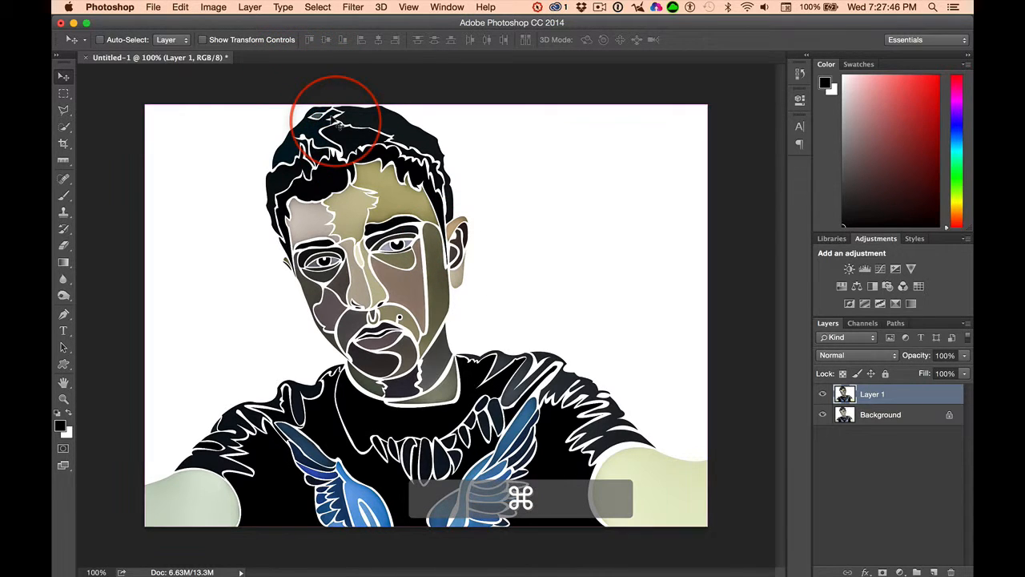
Step: Open 0.psd from the Desktop with its format set to Camera Raw
key(super+o)
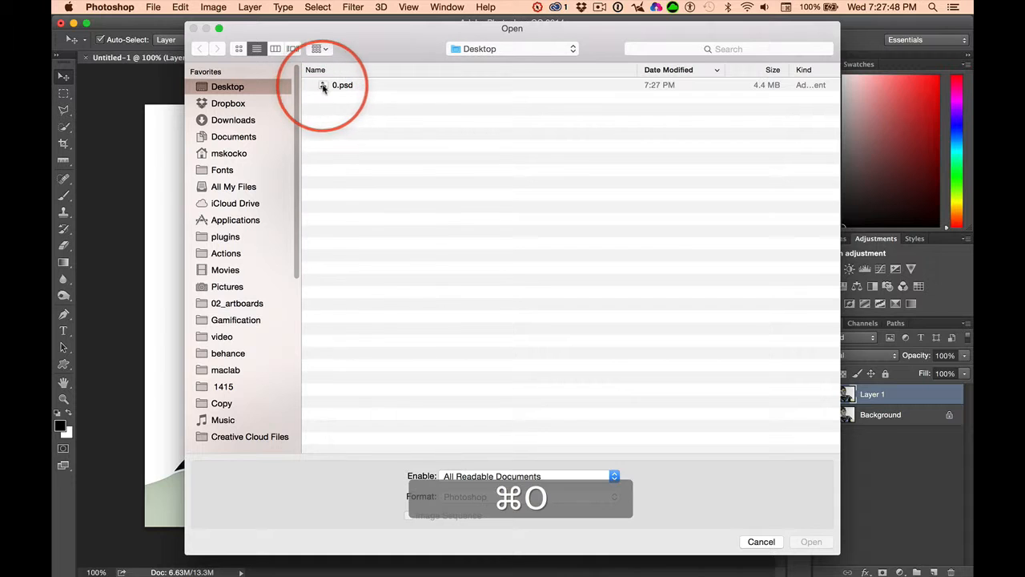
click(316, 86)
click(500, 476)
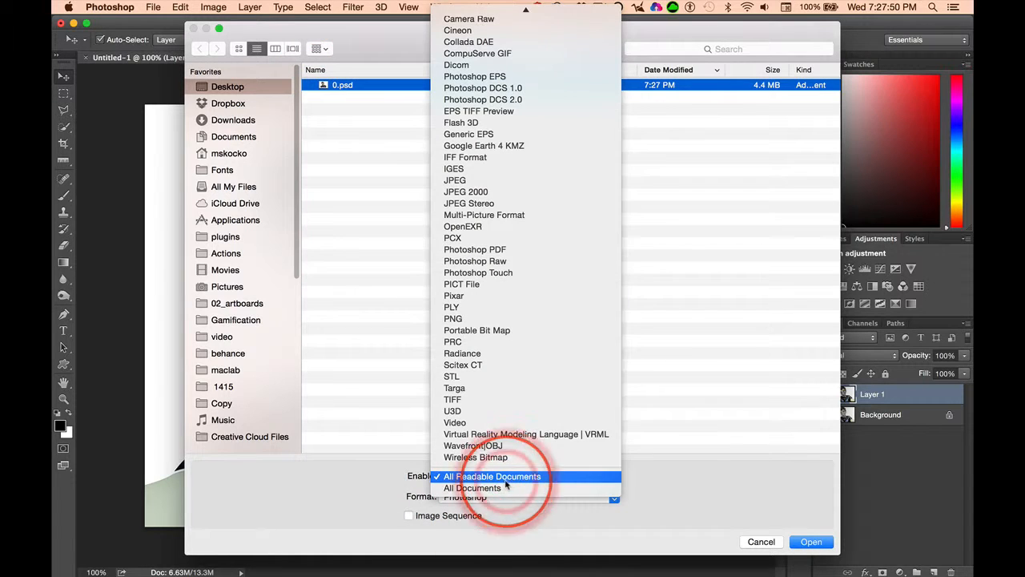
click(498, 495)
click(492, 496)
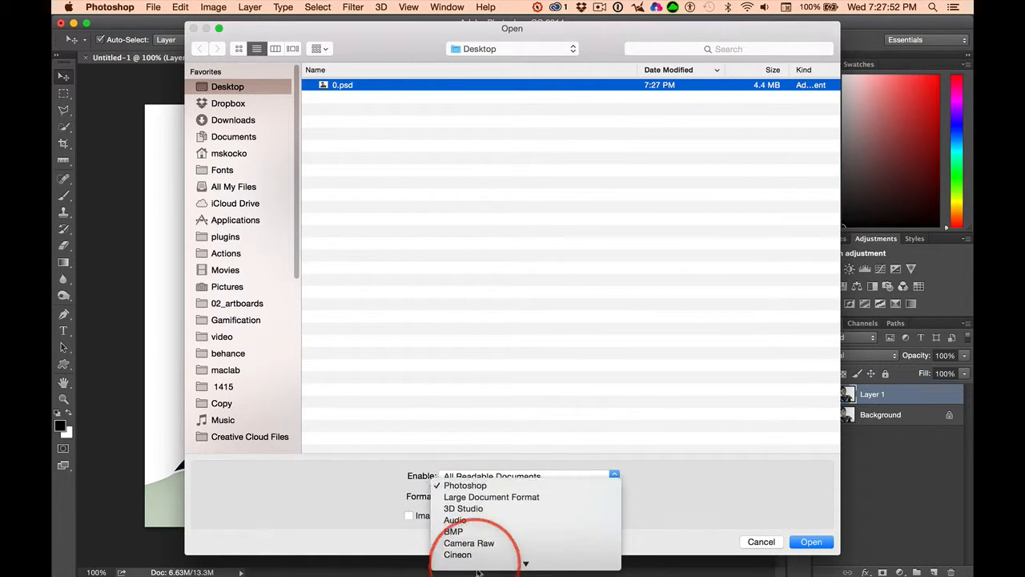
click(470, 485)
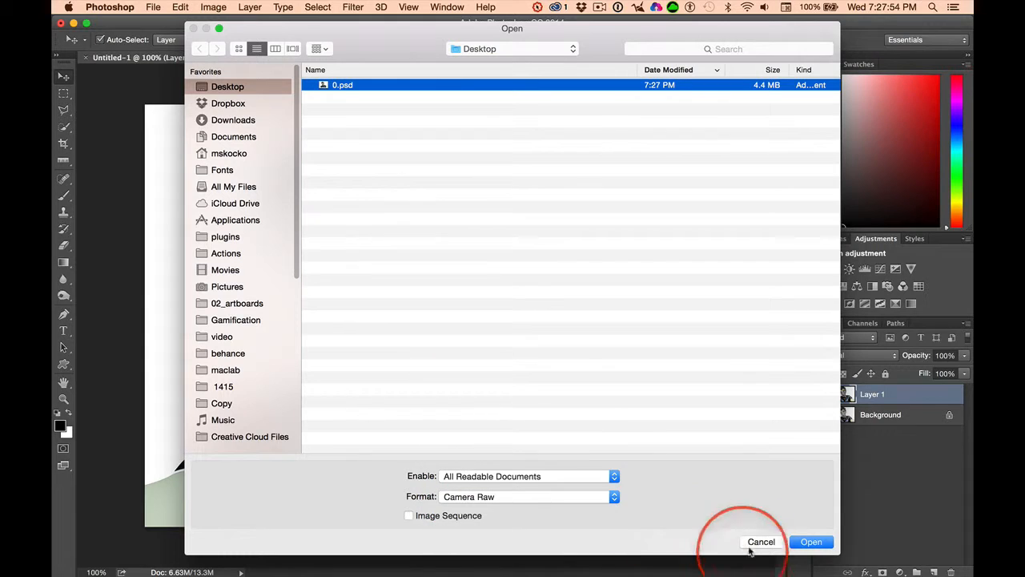
click(811, 542)
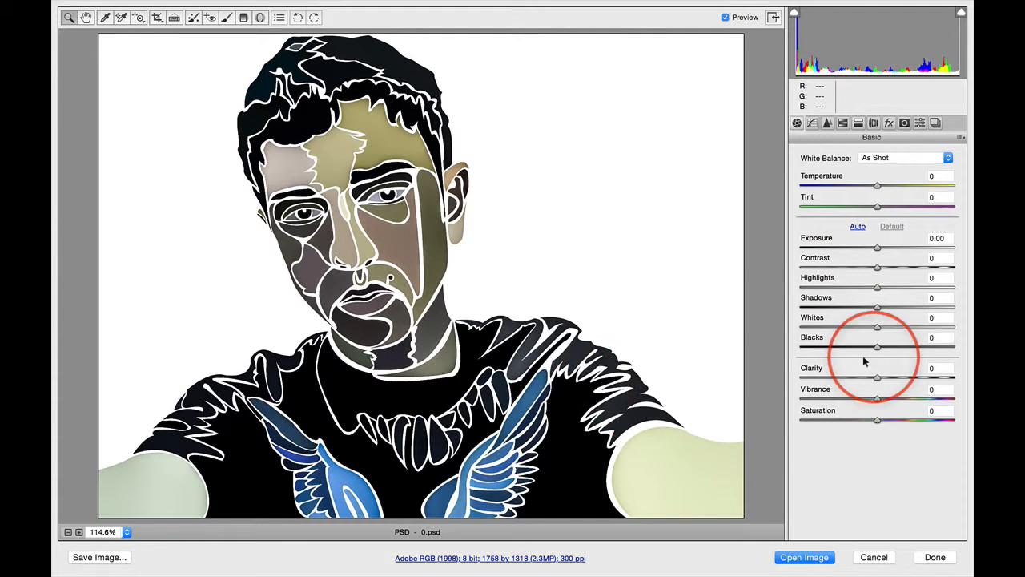
Step: Set Clarity to +65, Whites to +62 and Exposure to +0.81, and open the adjusted image in Photoshop
drag(812, 367, 846, 368)
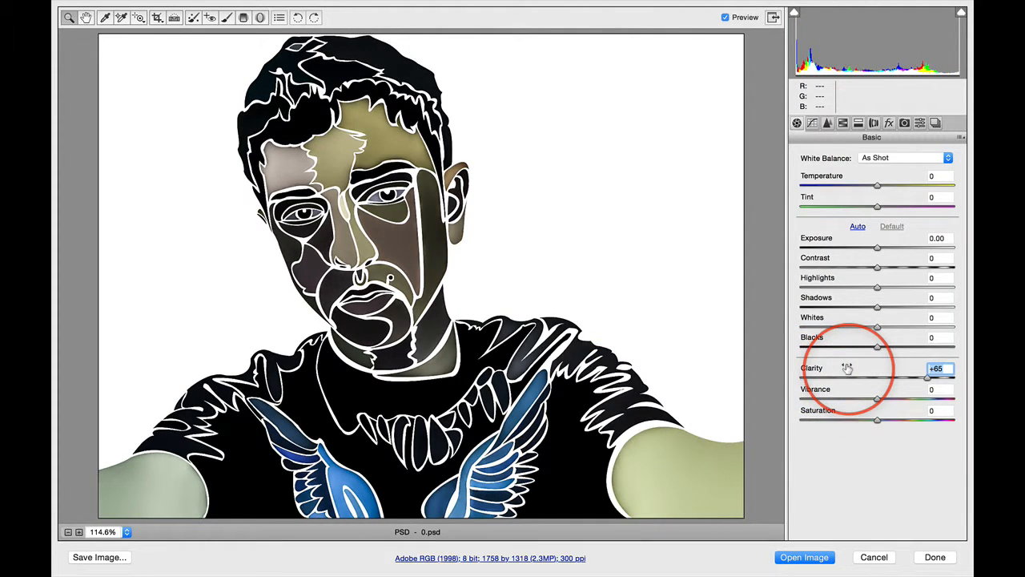
drag(821, 318, 850, 321)
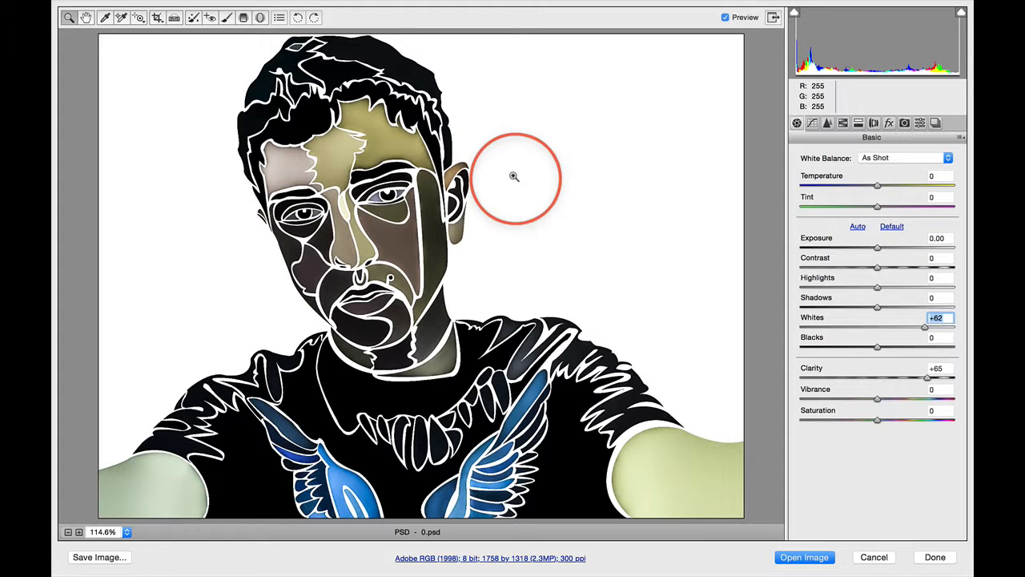
mouse_move(824, 235)
mouse_down()
mouse_move(847, 235)
mouse_move(835, 235)
mouse_up()
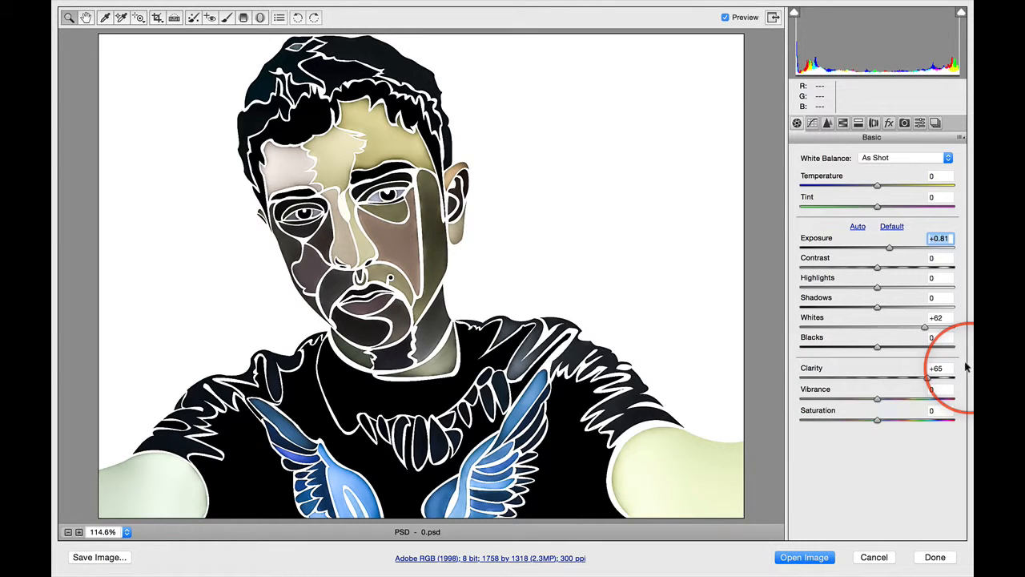
click(806, 557)
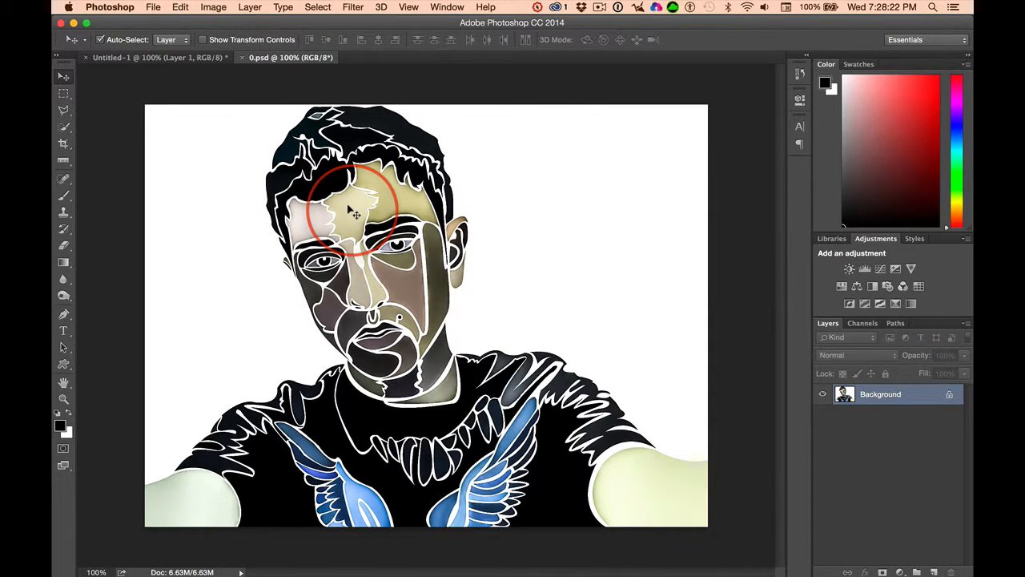
Step: Paste the adjusted image into Untitled-1 in place as a new top layer and compare it with the layers below
click(165, 57)
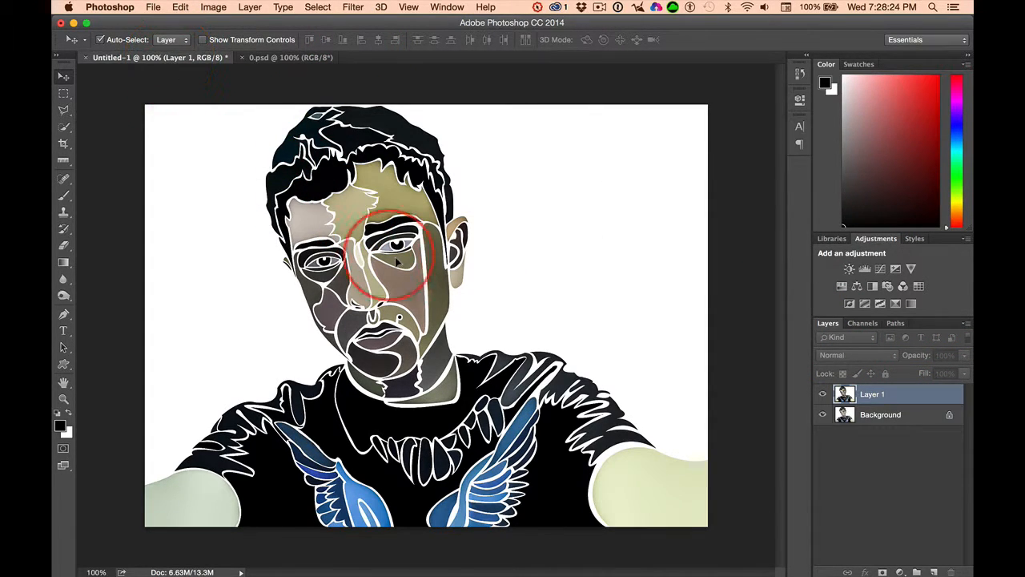
key(super+shift+v)
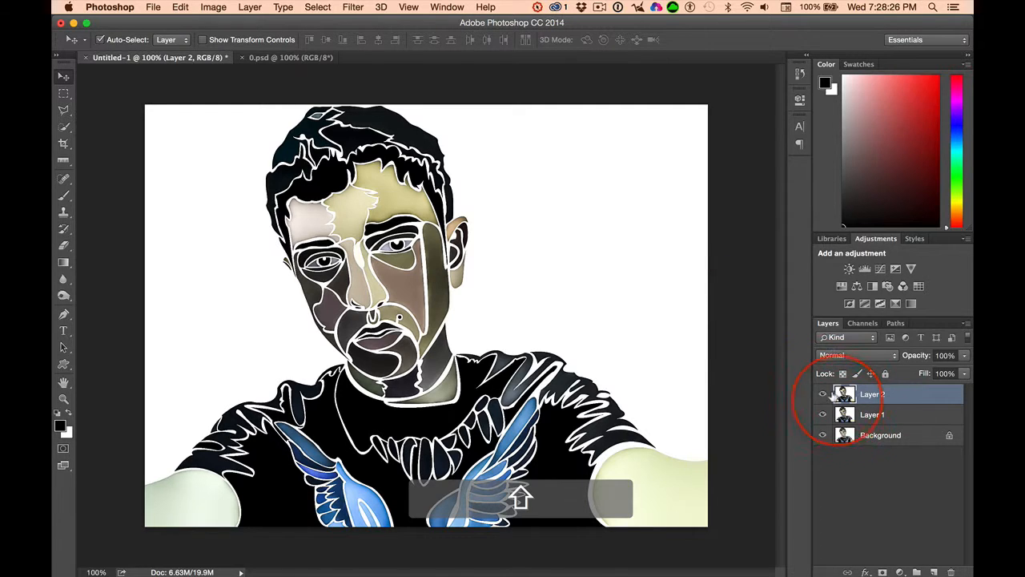
click(823, 393)
click(819, 414)
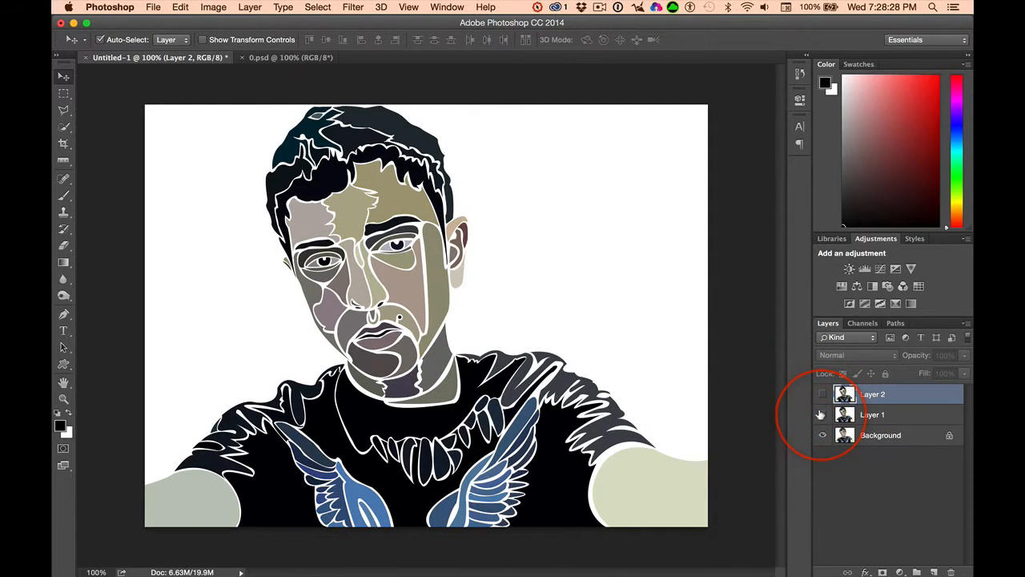
click(819, 414)
click(821, 392)
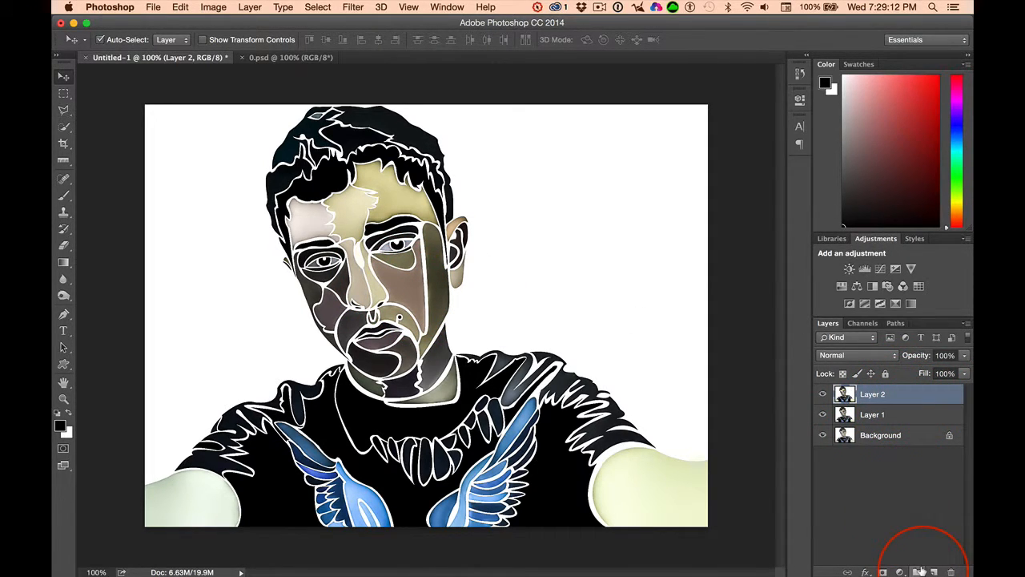
Step: Convert Layer 2 to a smart object and apply a Gaussian Blur with a 2.5-pixel radius
right_click(878, 392)
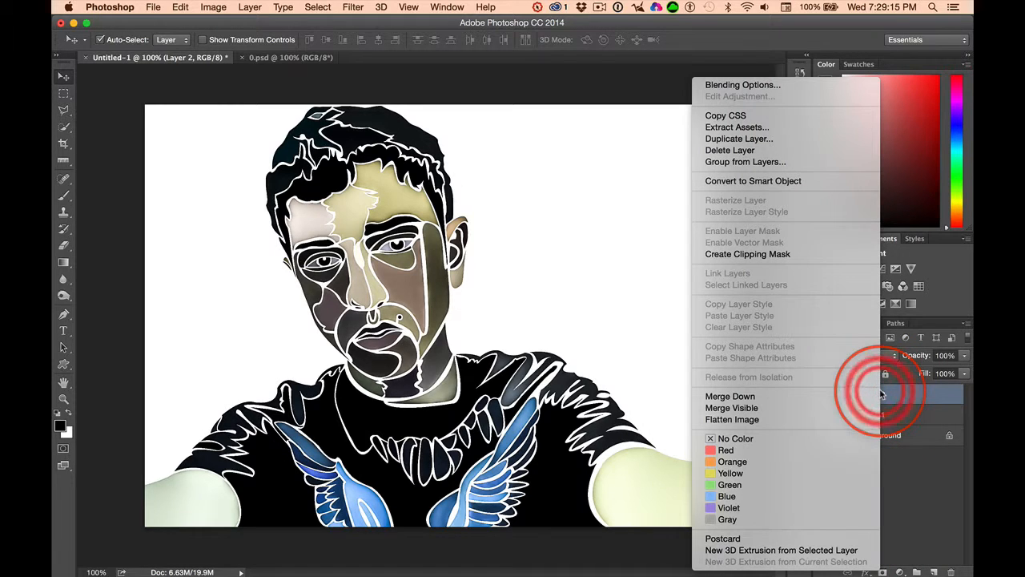
click(727, 182)
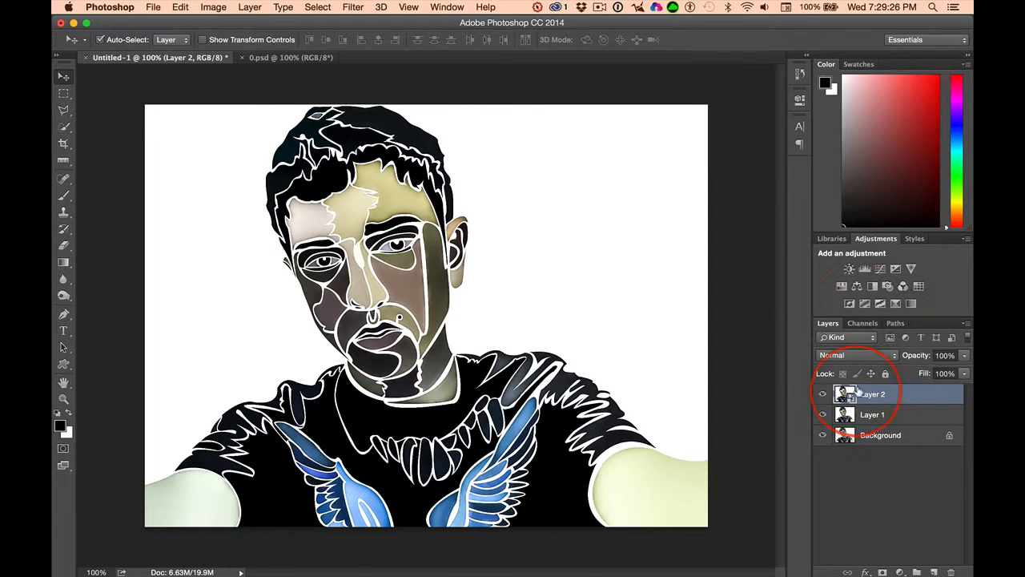
click(352, 8)
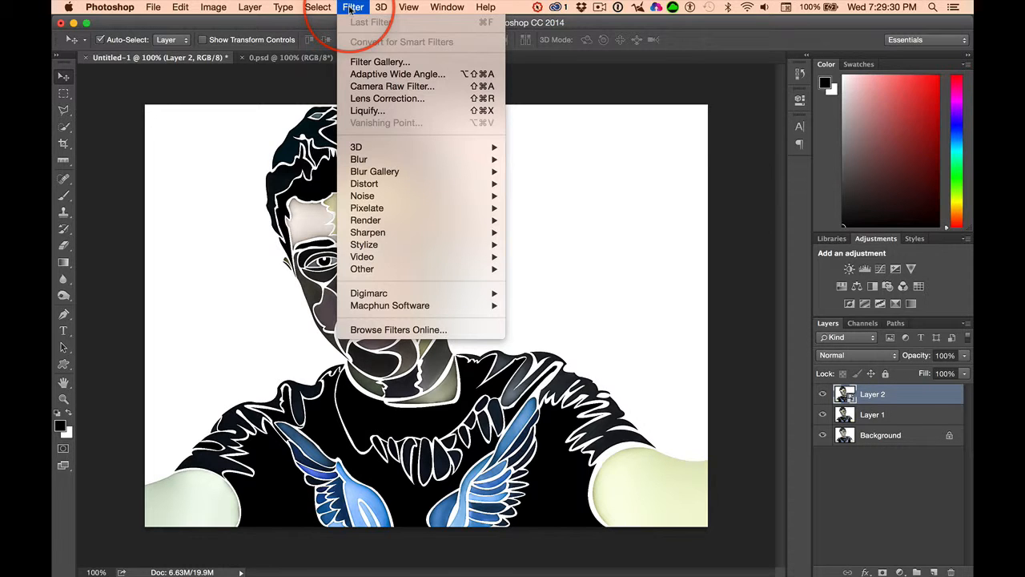
mouse_move(368, 159)
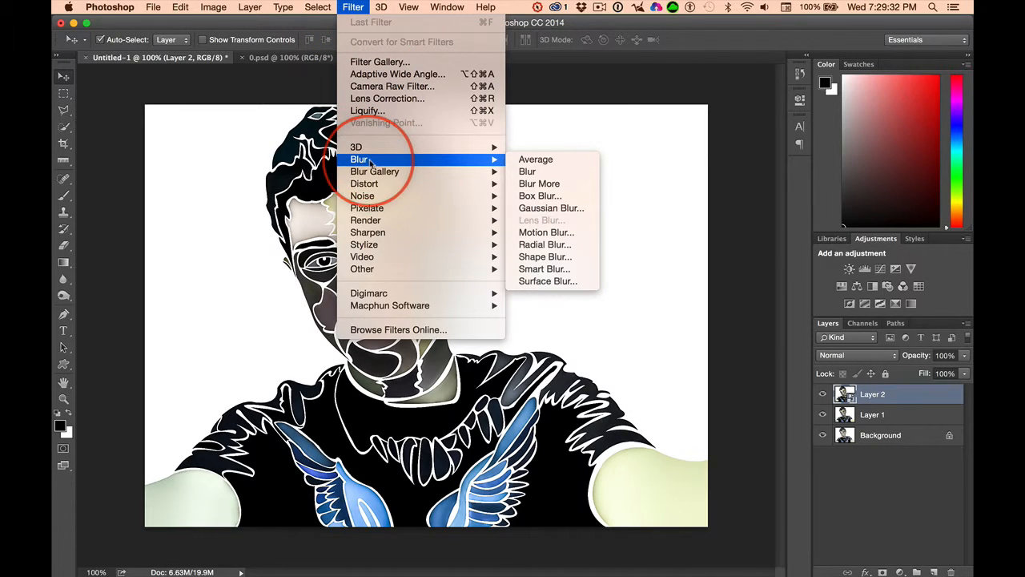
click(557, 208)
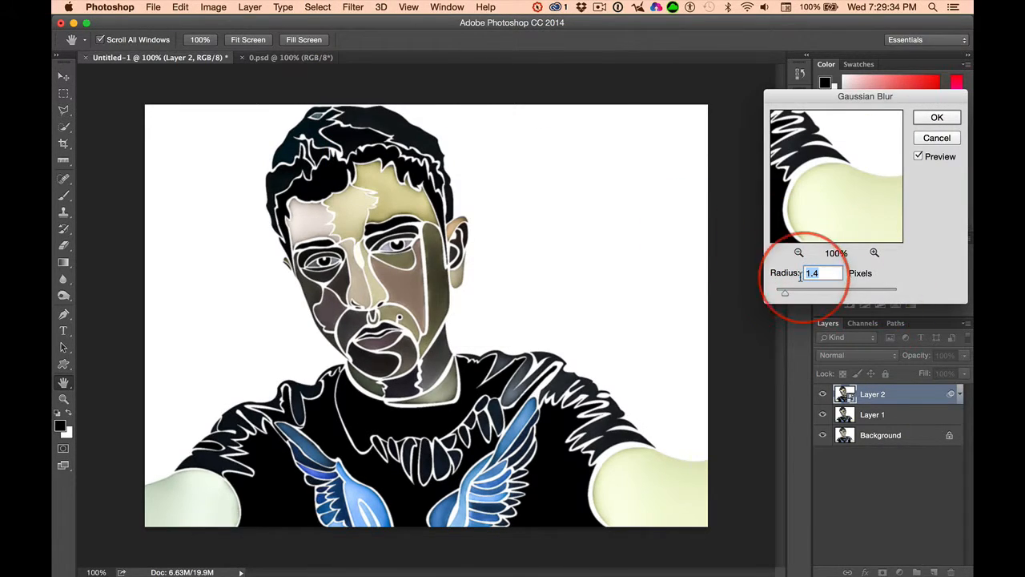
drag(786, 295, 788, 297)
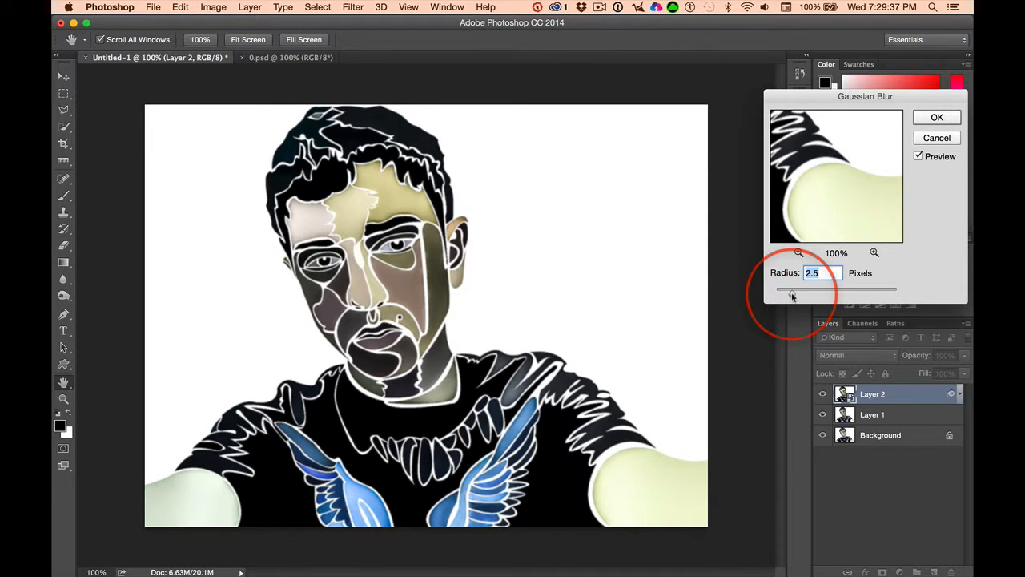
click(937, 116)
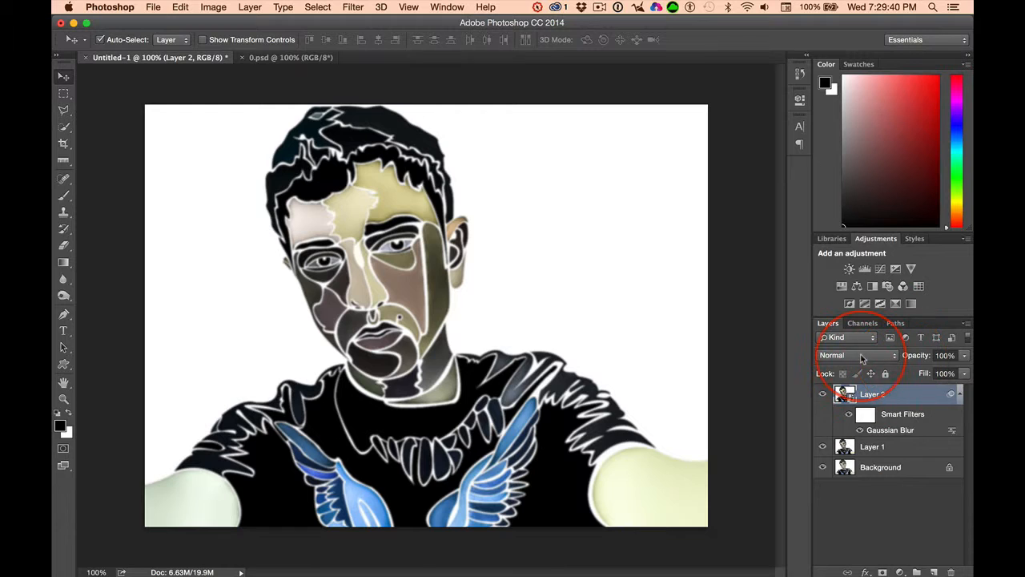
Step: Set Layer 2's blend mode to Darken and add a Curves adjustment layer above it that slightly brightens the midtones
click(863, 355)
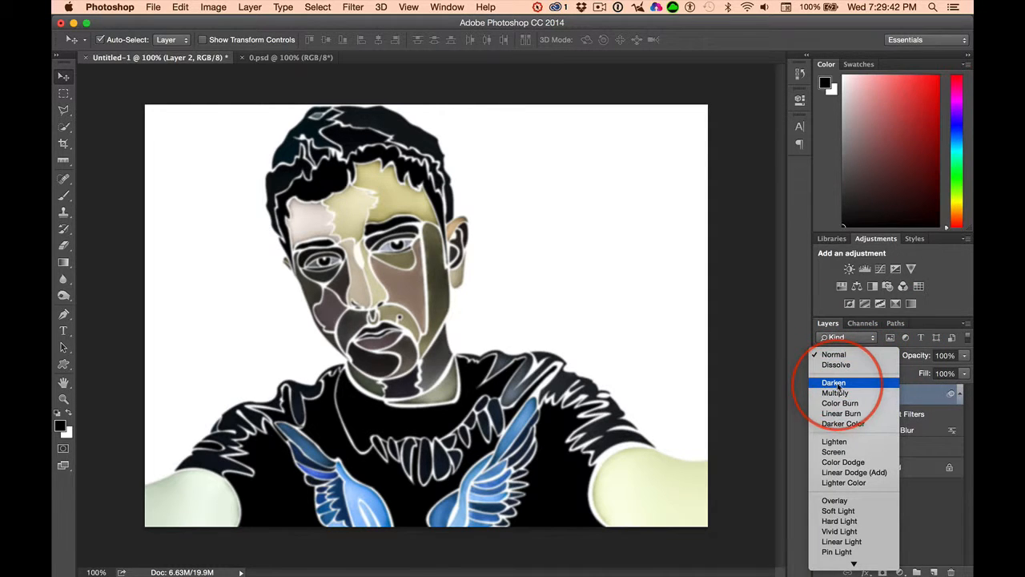
click(838, 382)
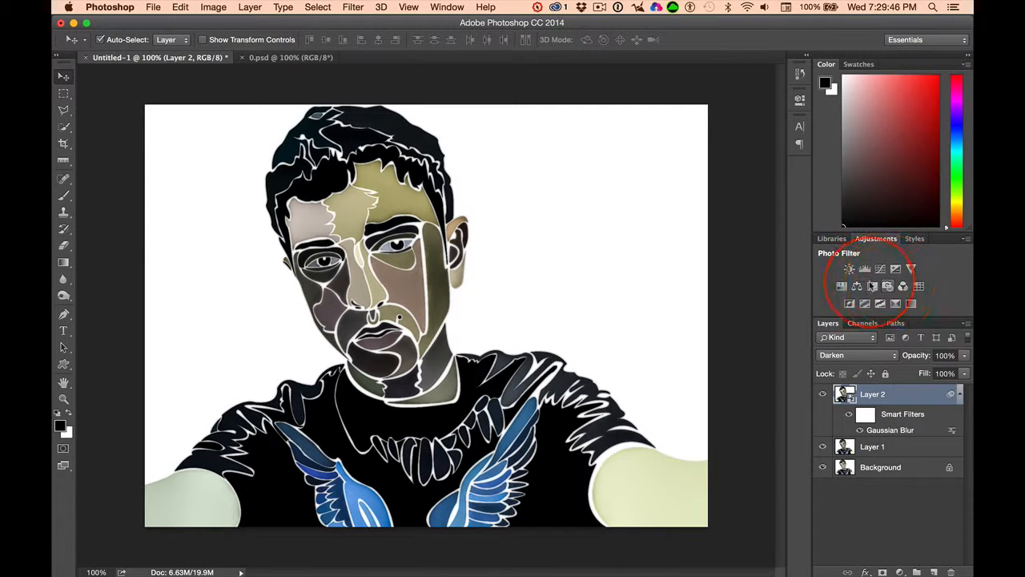
click(880, 269)
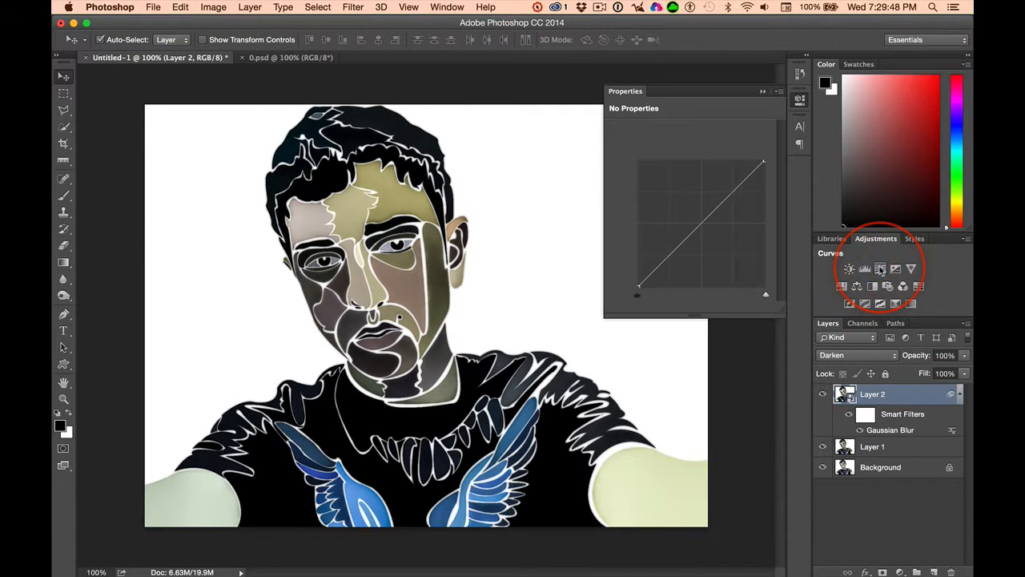
click(700, 222)
drag(700, 221, 700, 208)
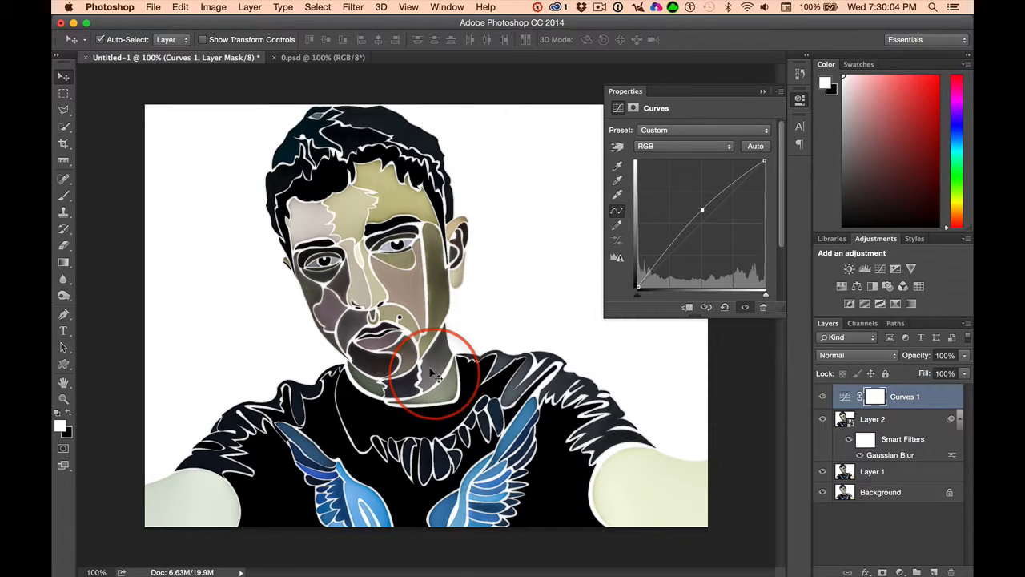
click(762, 90)
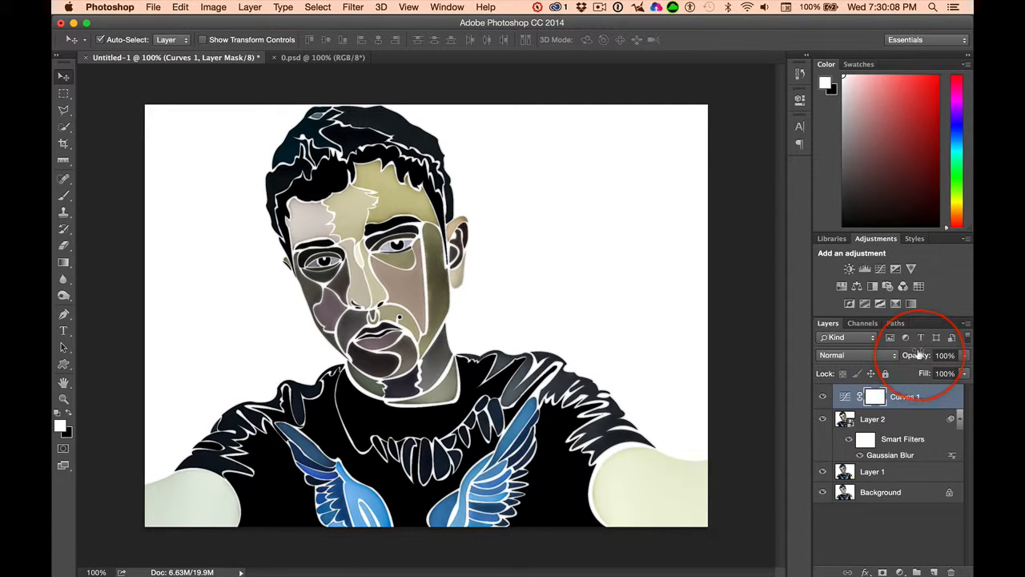
Step: Lower Layer 2's opacity to 83% and apply a second Gaussian Blur smart filter with a 2.5-pixel radius
click(868, 417)
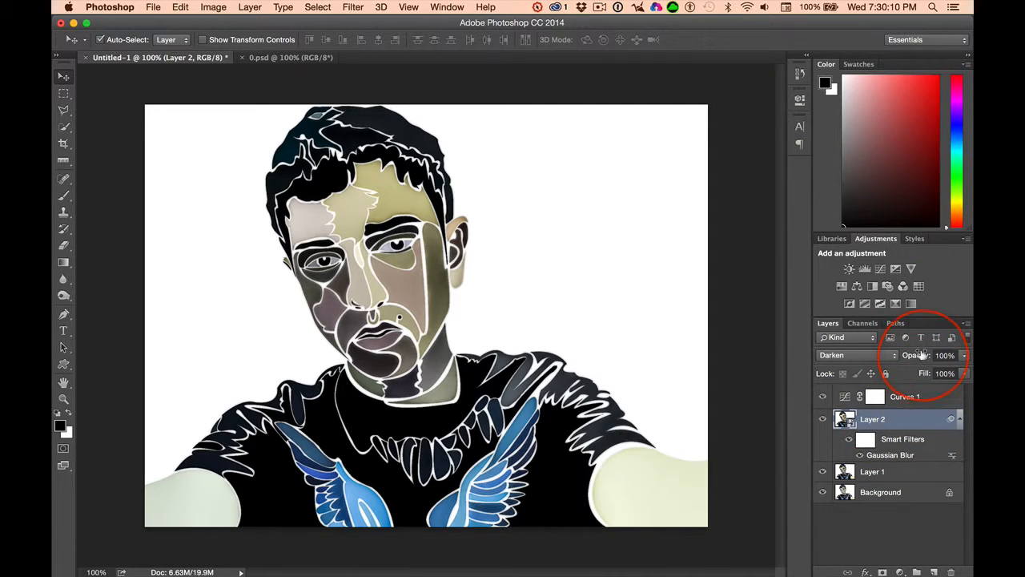
drag(918, 355, 910, 355)
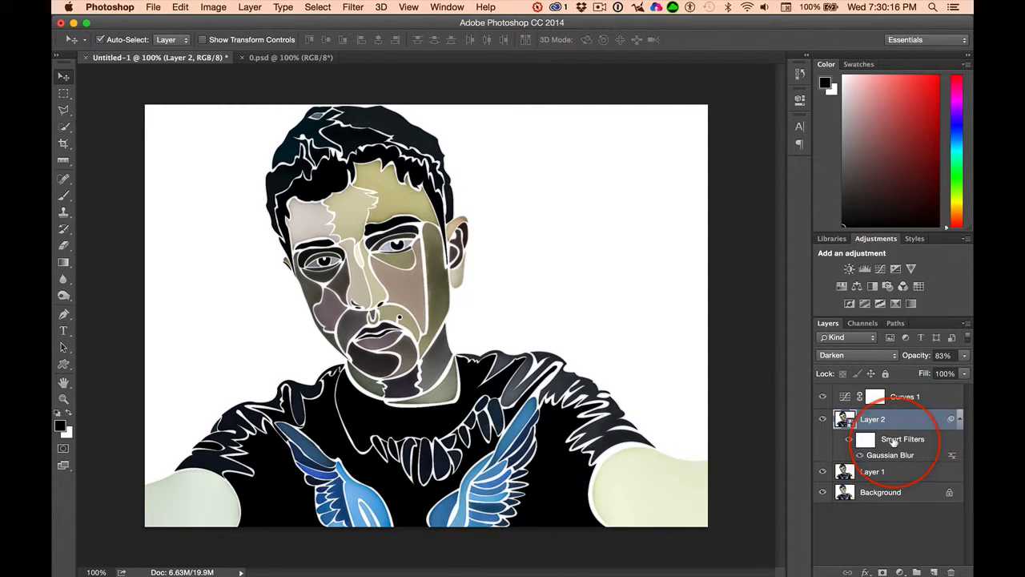
key(super+f)
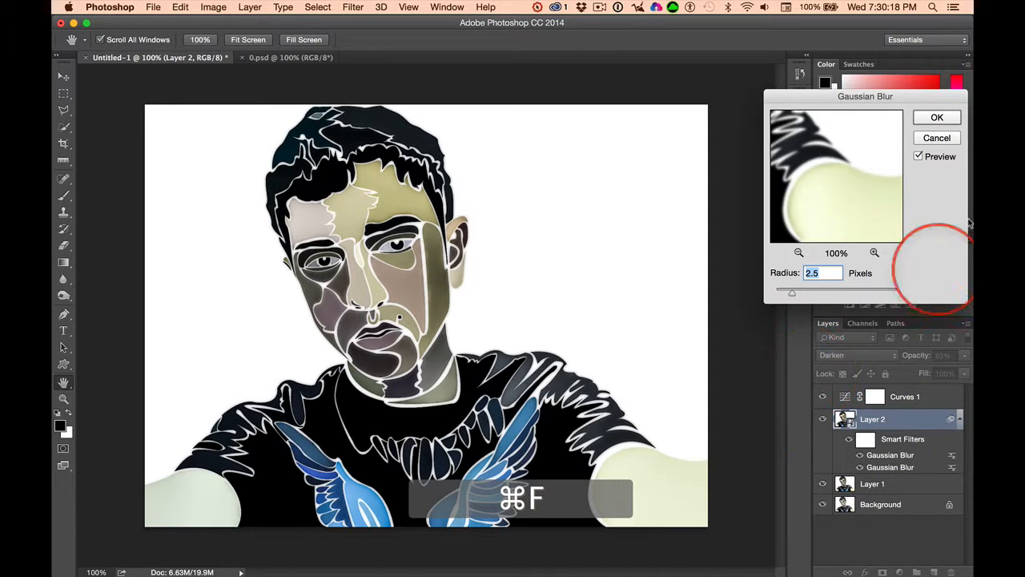
click(937, 118)
key(v)
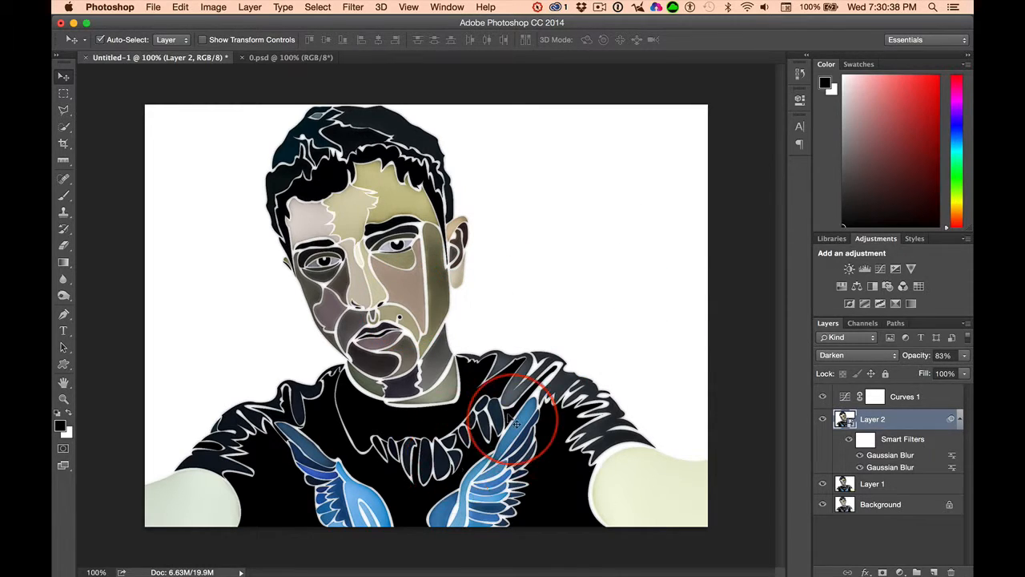
Step: Compare the original Background layer alone with the full stack of adjusted layers, ending with all layers shown
key(alt)
alt+click(821, 502)
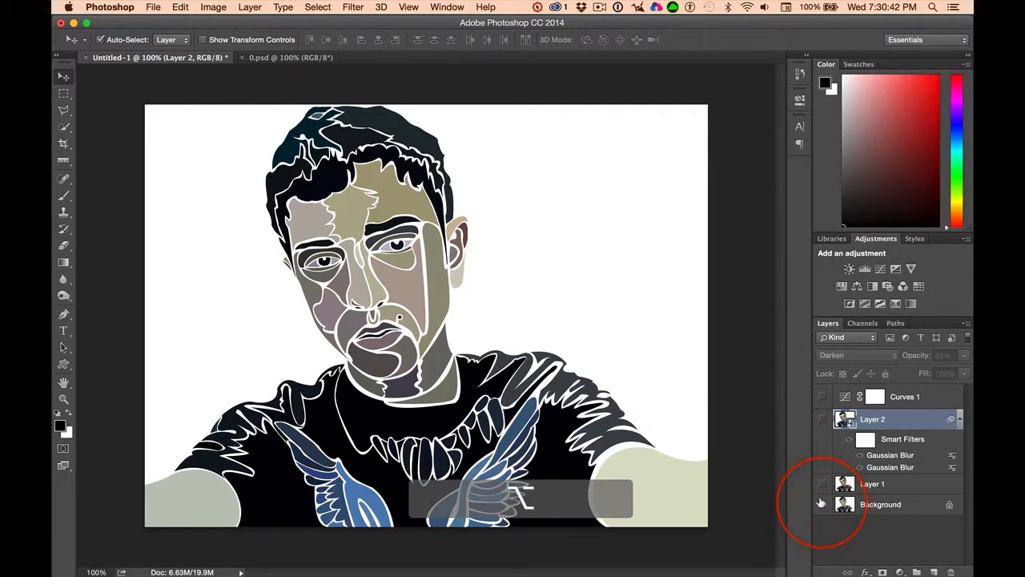
alt+click(821, 502)
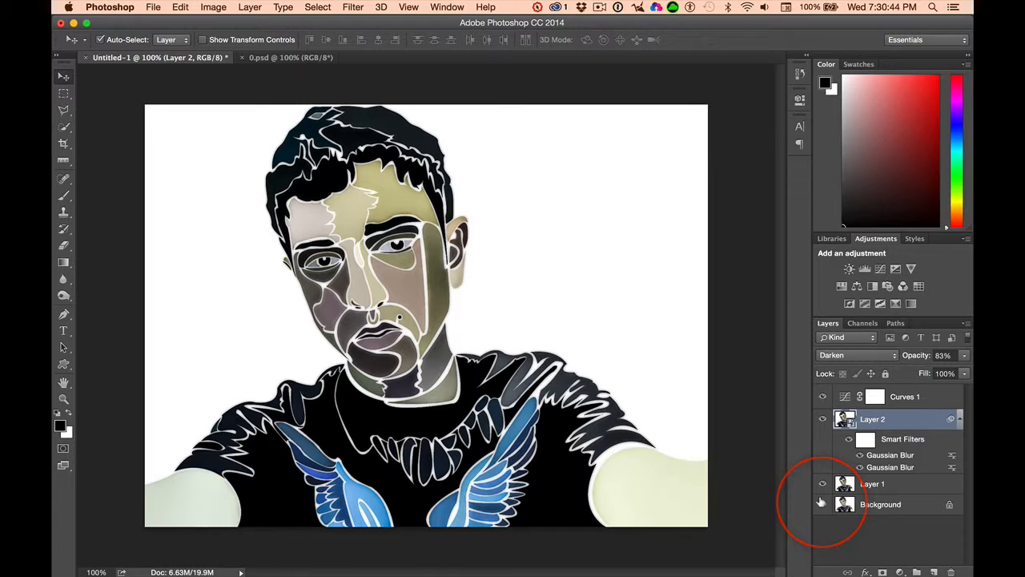
alt+click(821, 502)
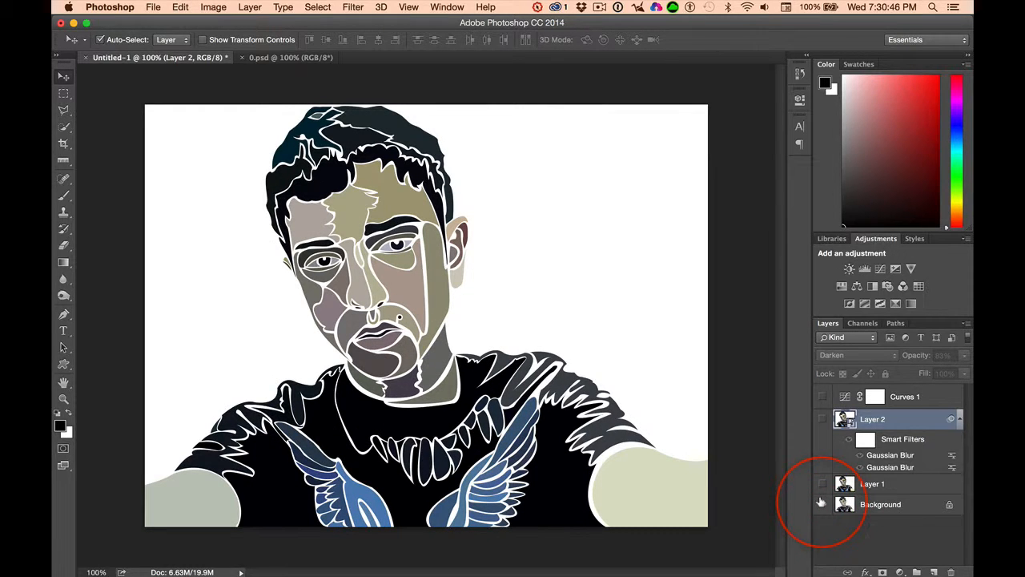
alt+click(820, 502)
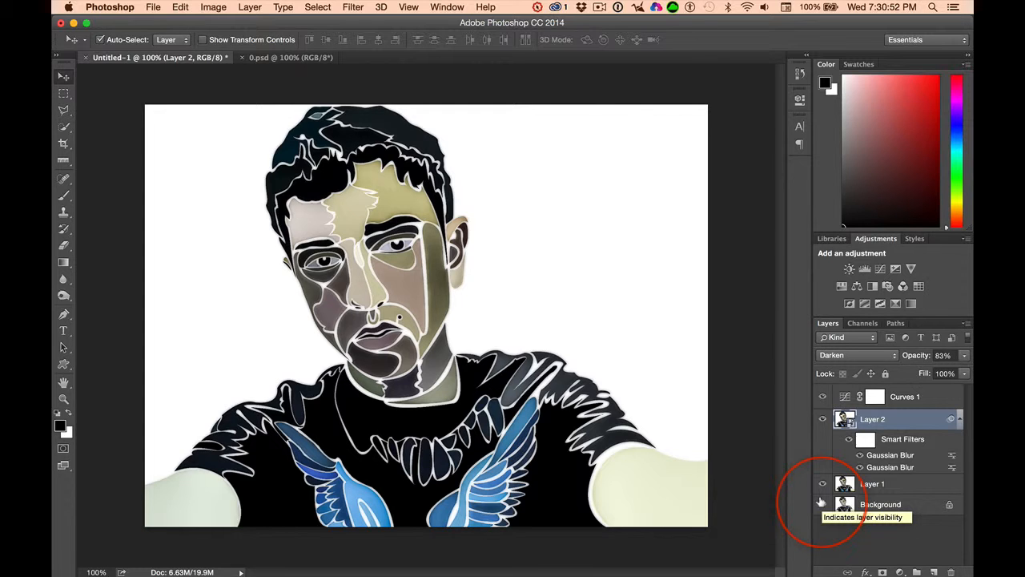
alt+click(821, 502)
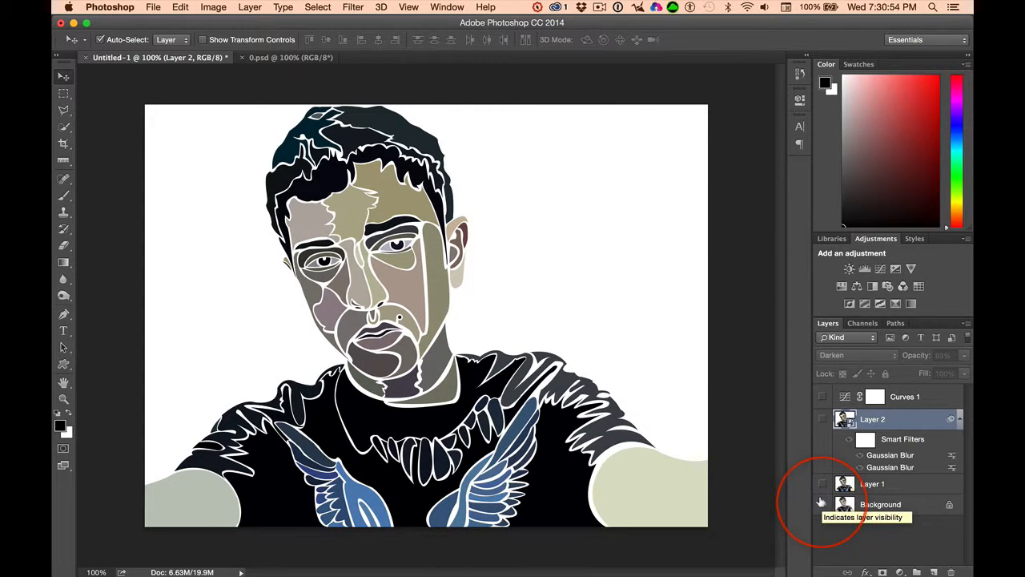
alt+click(821, 502)
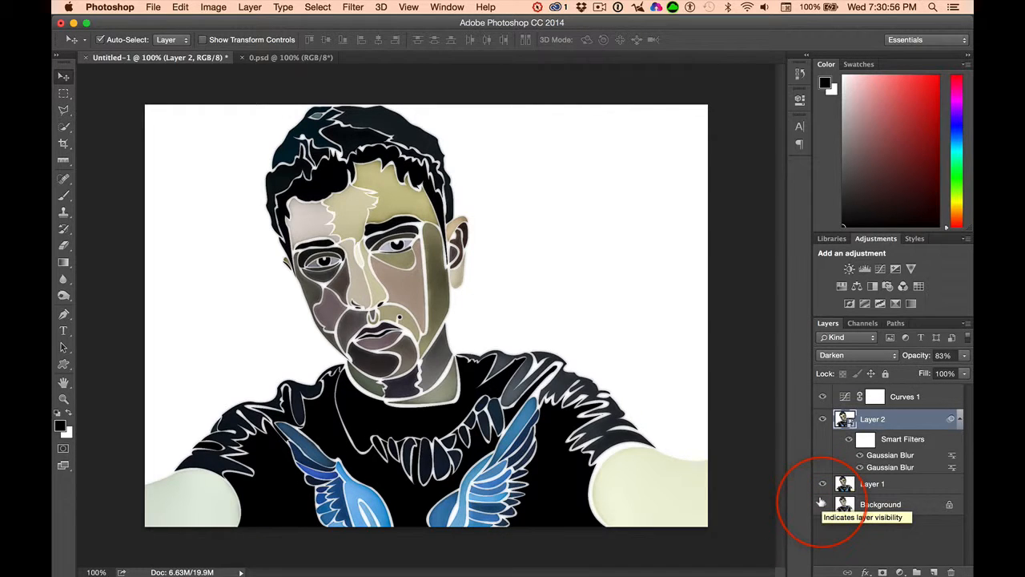
alt+click(821, 502)
alt+click(820, 502)
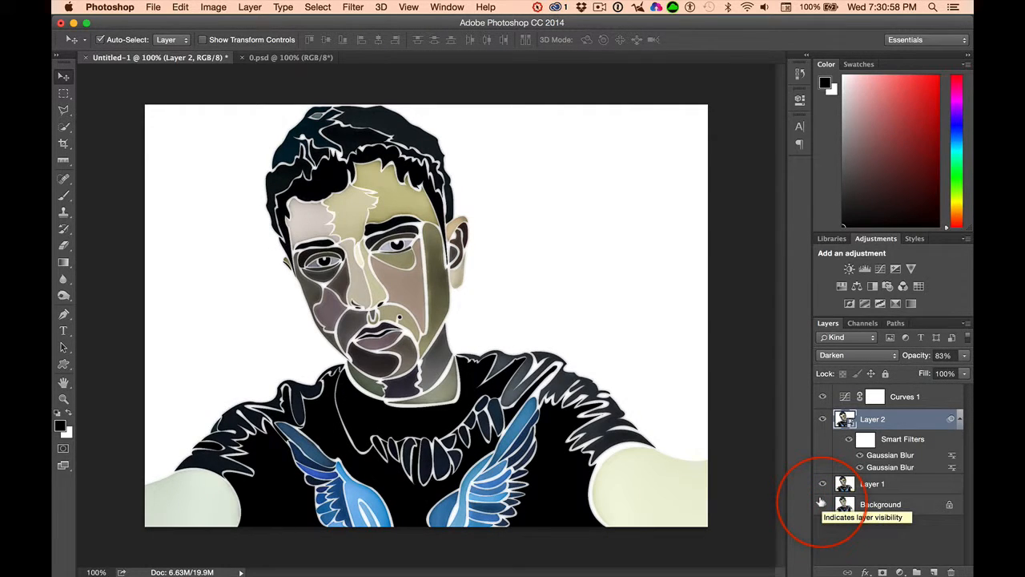